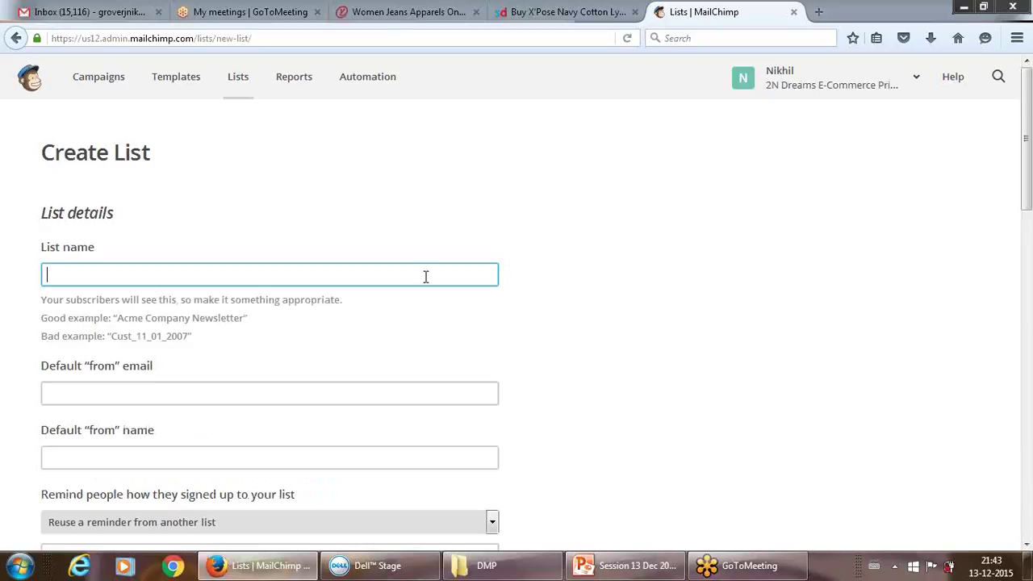
- Name the list 'DMP 13 Dec Batch' and pick the suggested marketing sender e-mail
text(DMP)
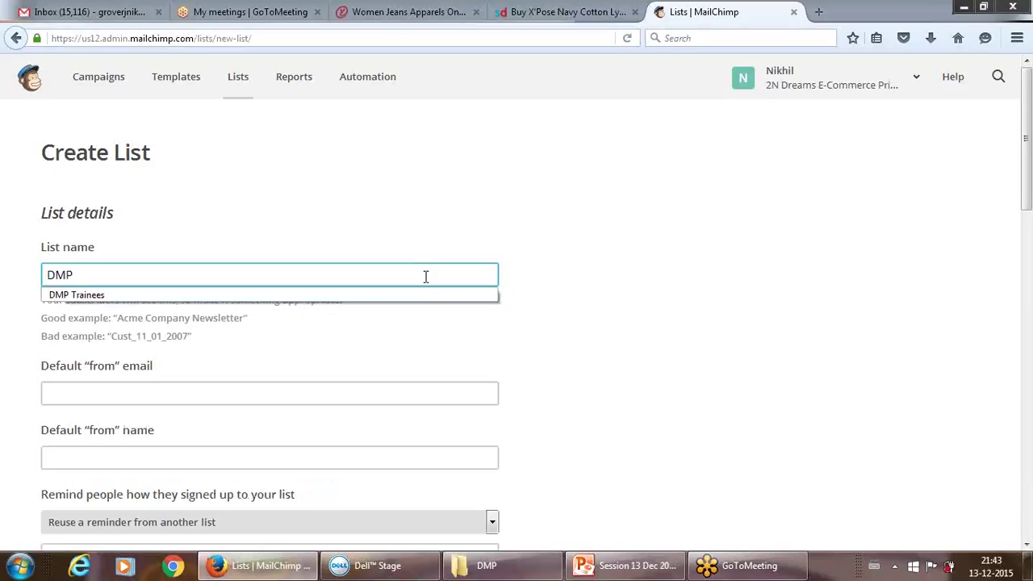
text(  13)
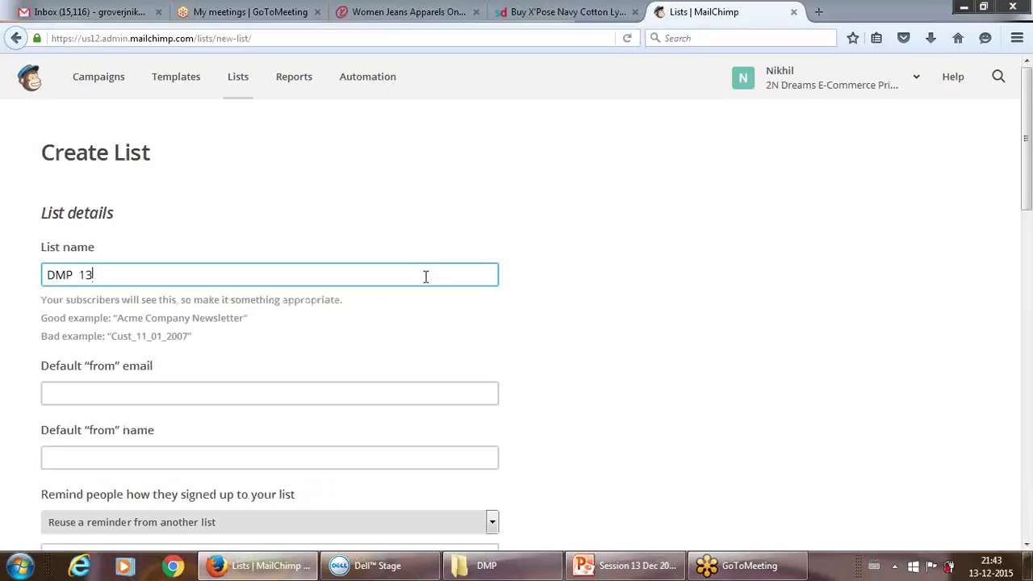
text( Dec Batch)
click(289, 393)
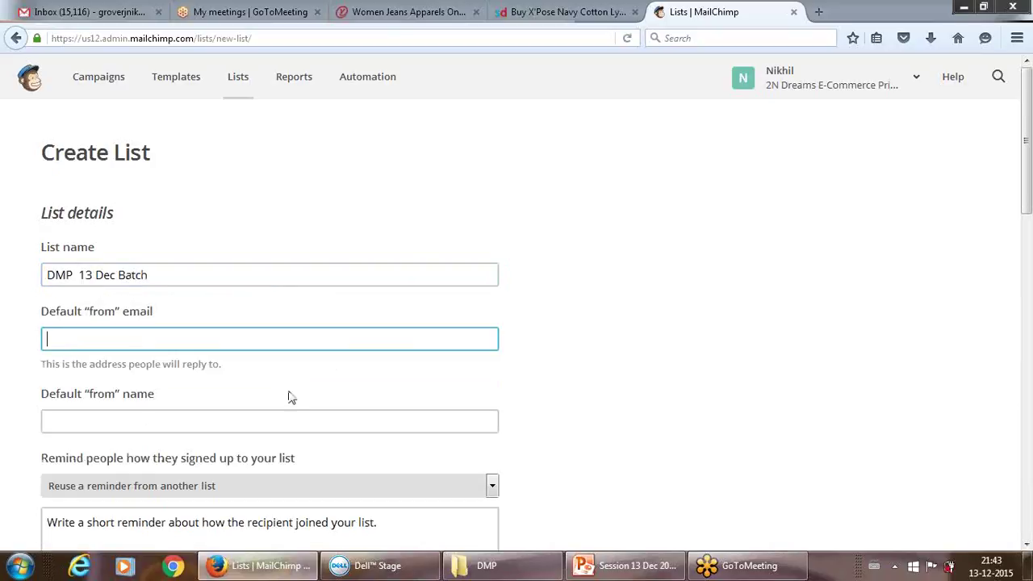
text(mar)
key(Down)
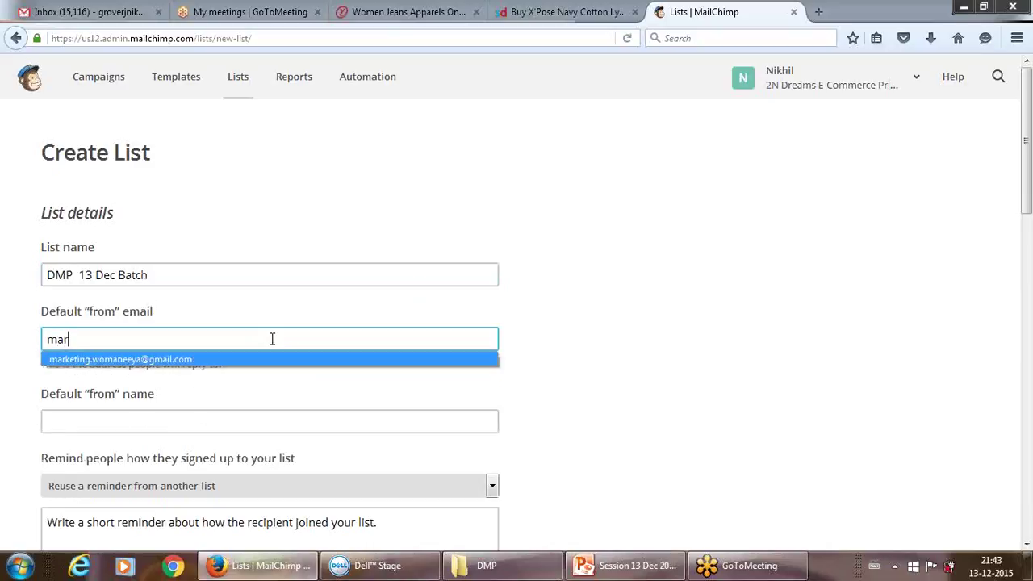
key(Return)
- Set the default from name to 'DMP Dec Batch'
click(212, 429)
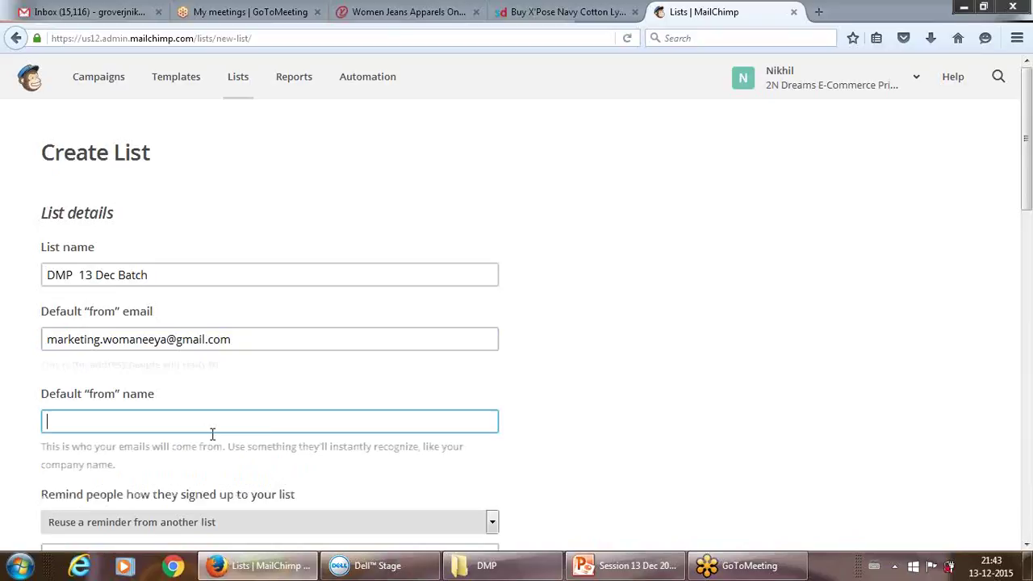
text(Wo)
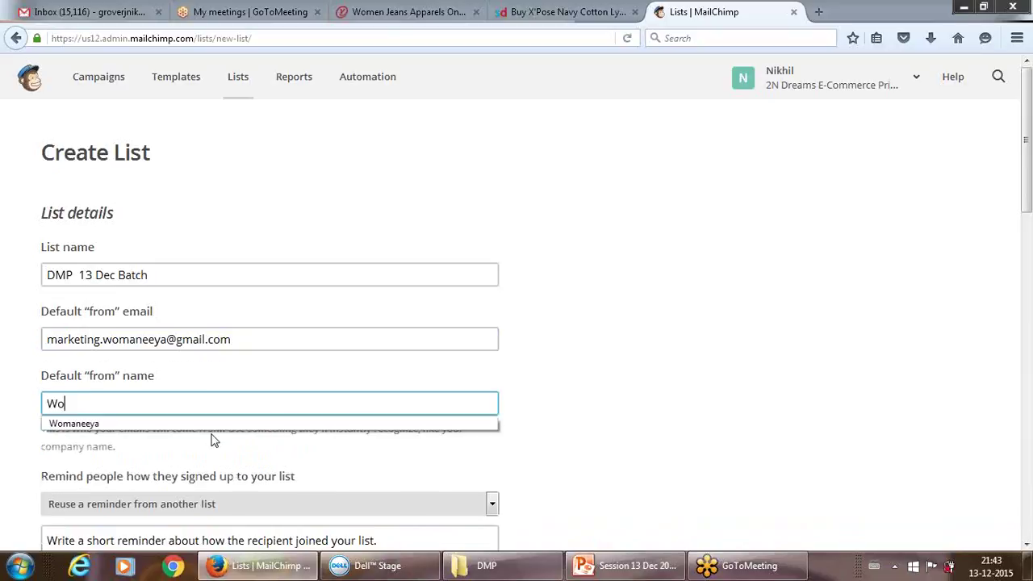
text(maneeya)
key(BackSpace)
key(BackSpace)
key(BackSpace)
key(BackSpace)
key(BackSpace)
key(BackSpace)
key(BackSpace)
key(BackSpace)
key(BackSpace)
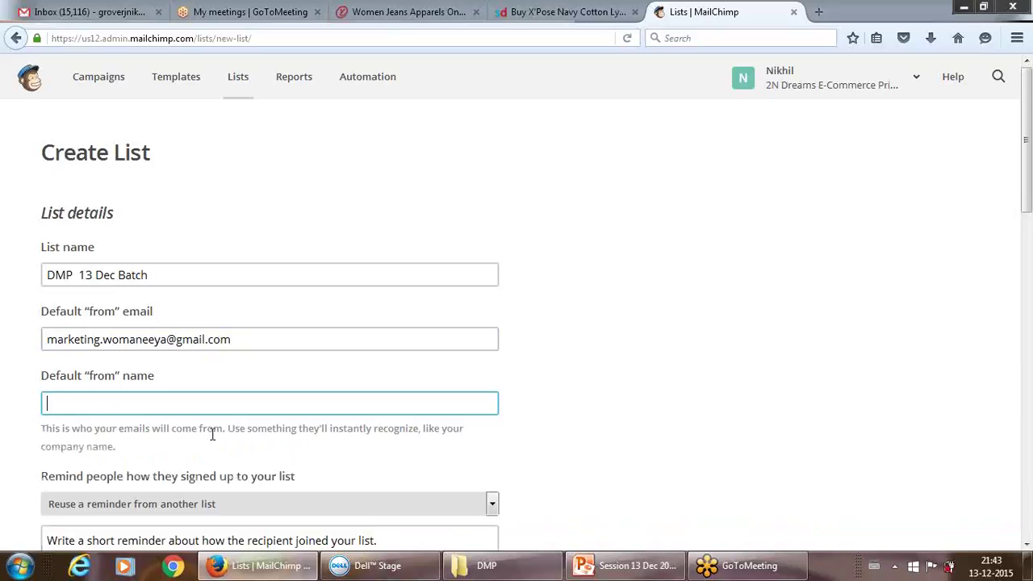
text(DMP Dec Ba)
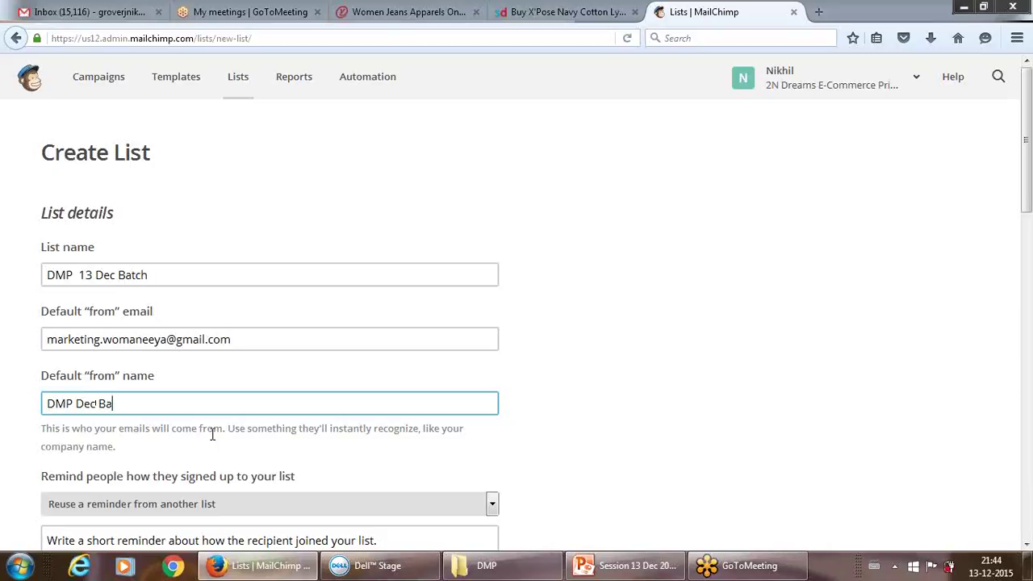
text(tch)
drag(1027, 206, 1028, 279)
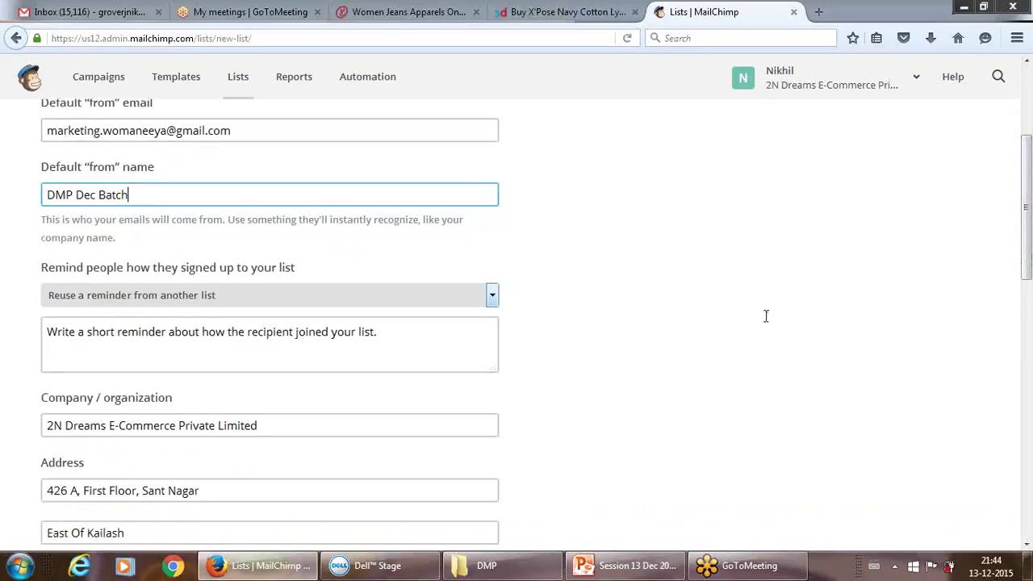
click(394, 331)
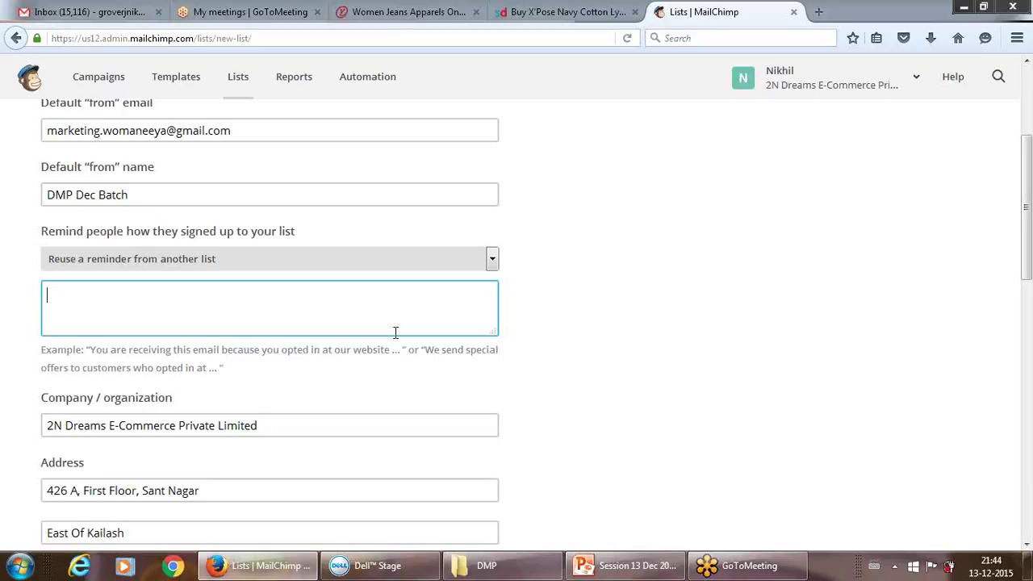
- Write the signup reminder 'we have been chosen to share this offer'
text(W)
key(BackSpace)
text(we have been subc)
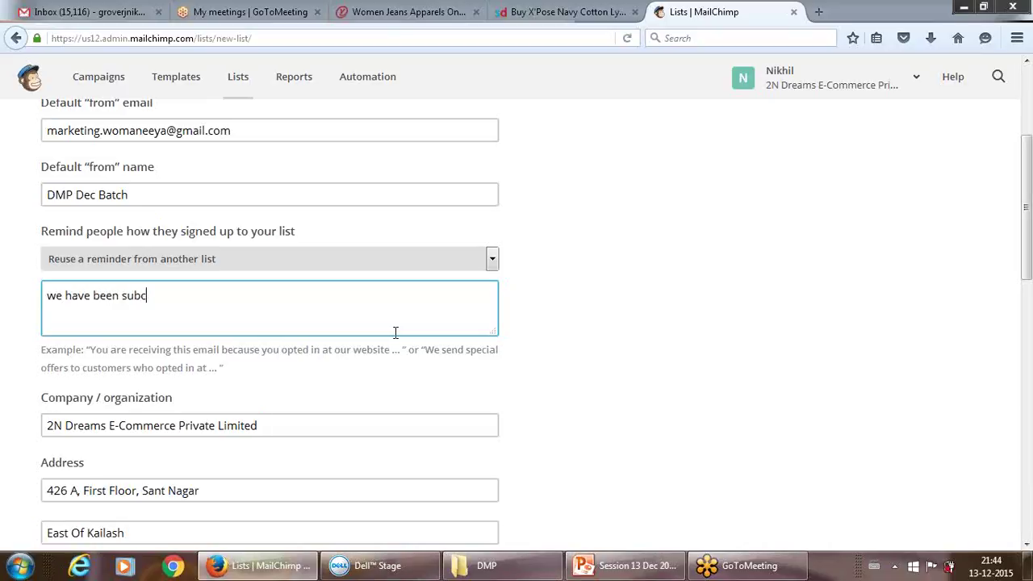
text(ribed)
key(BackSpace)
key(BackSpace)
key(BackSpace)
key(BackSpace)
key(BackSpace)
key(BackSpace)
key(BackSpace)
key(BackSpace)
key(BackSpace)
text(chosen )
text(to ho)
key(BackSpace)
key(BackSpace)
text(js)
key(BackSpace)
key(BackSpace)
text(share this)
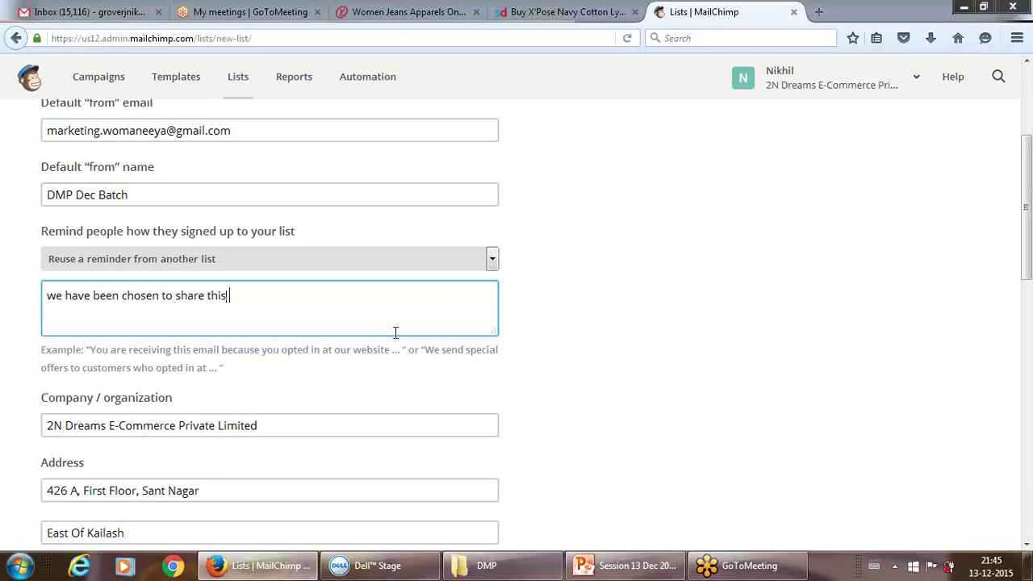
text( offer)
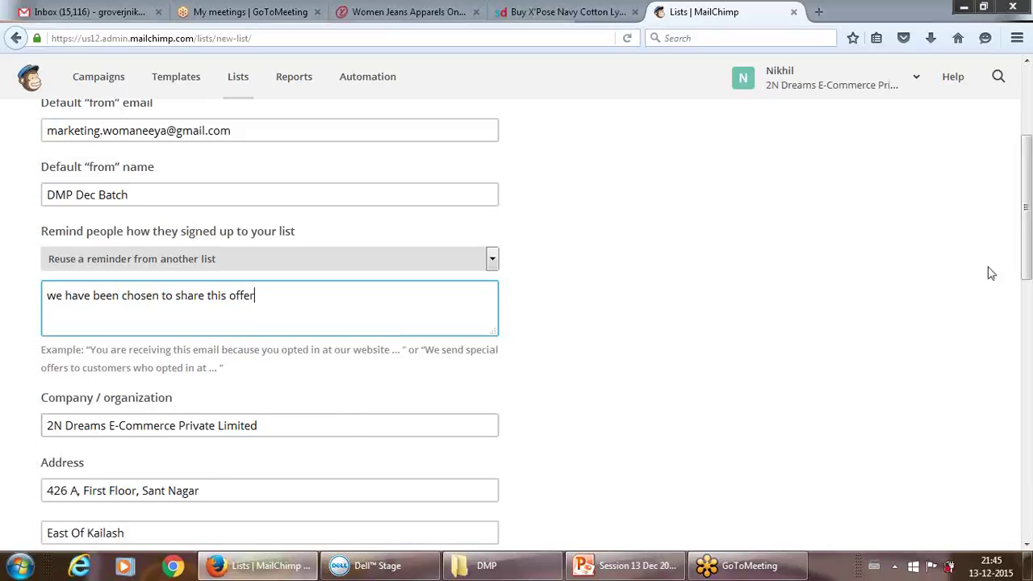
- Turn on Daily summary notifications for the list
drag(1025, 267, 1014, 461)
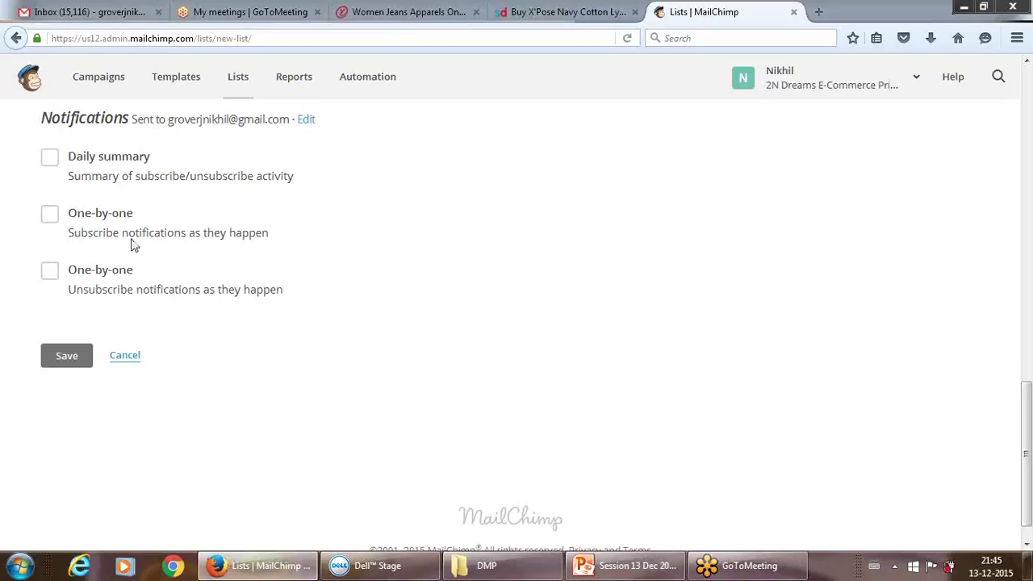
click(50, 156)
scroll(50, 160, down, 1)
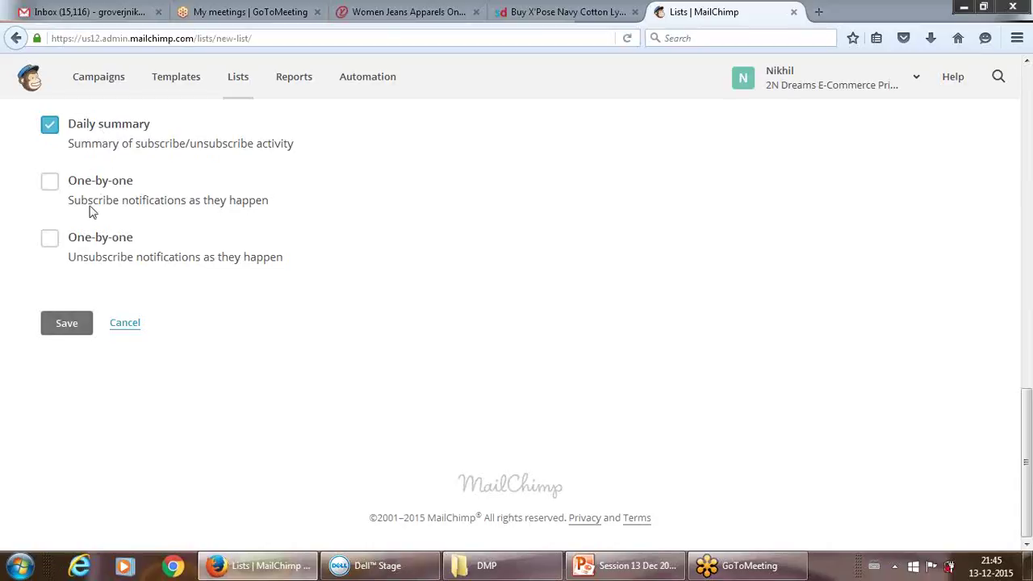
- Save the new DMP 13 Dec Batch list
click(69, 322)
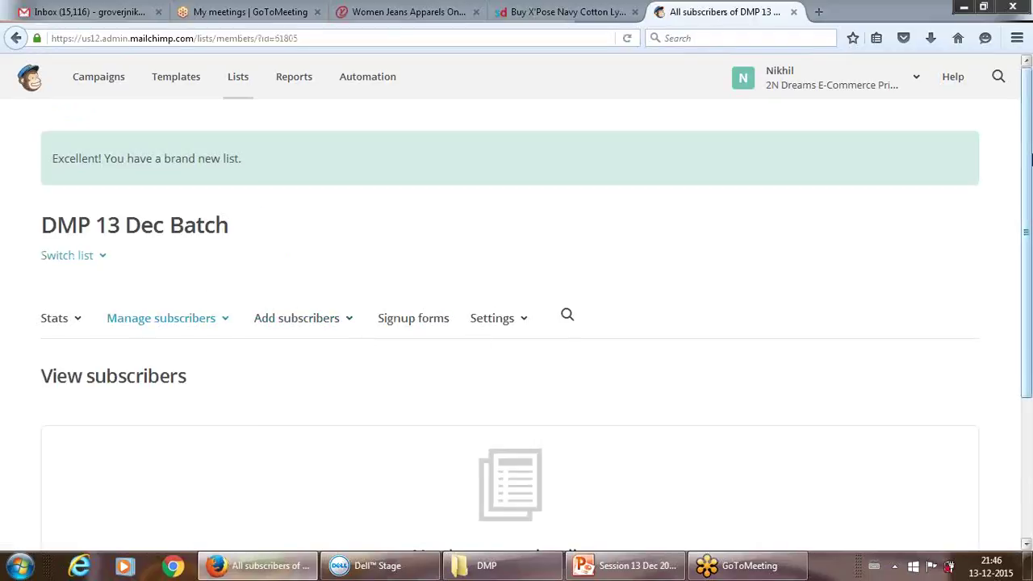
- Choose to add a single subscriber from the Add subscribers menu
drag(1030, 169, 1028, 217)
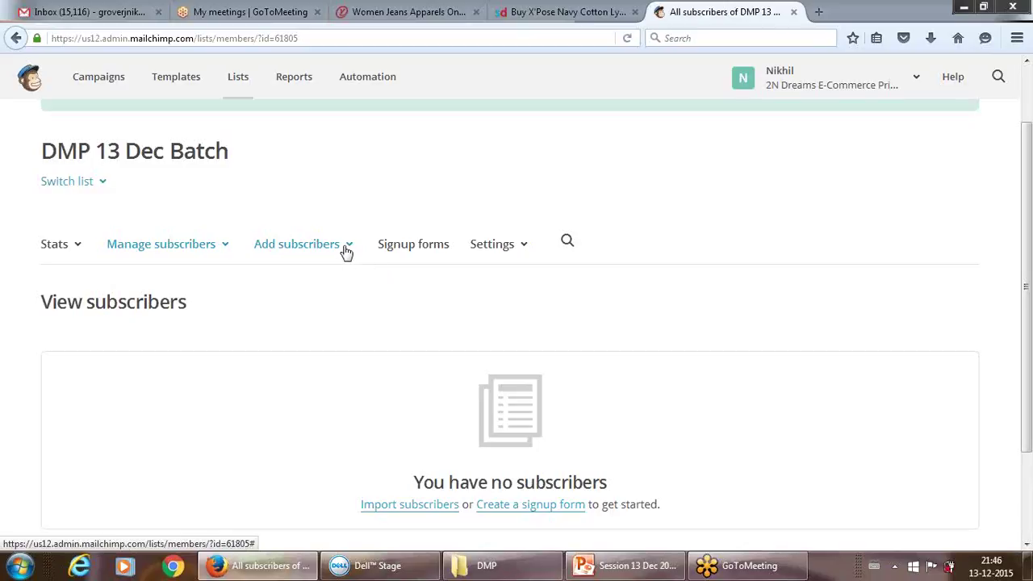
click(345, 250)
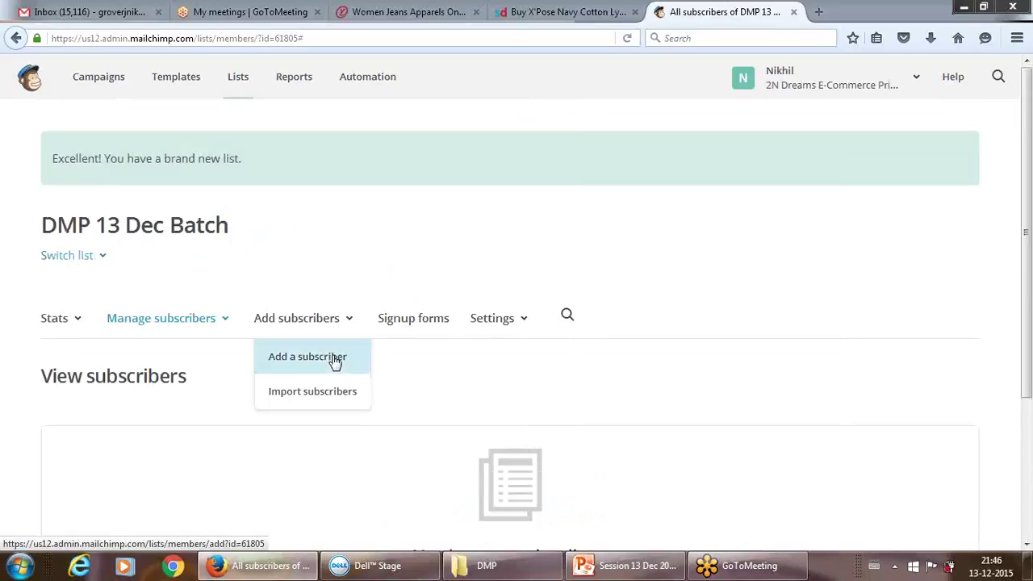
click(332, 360)
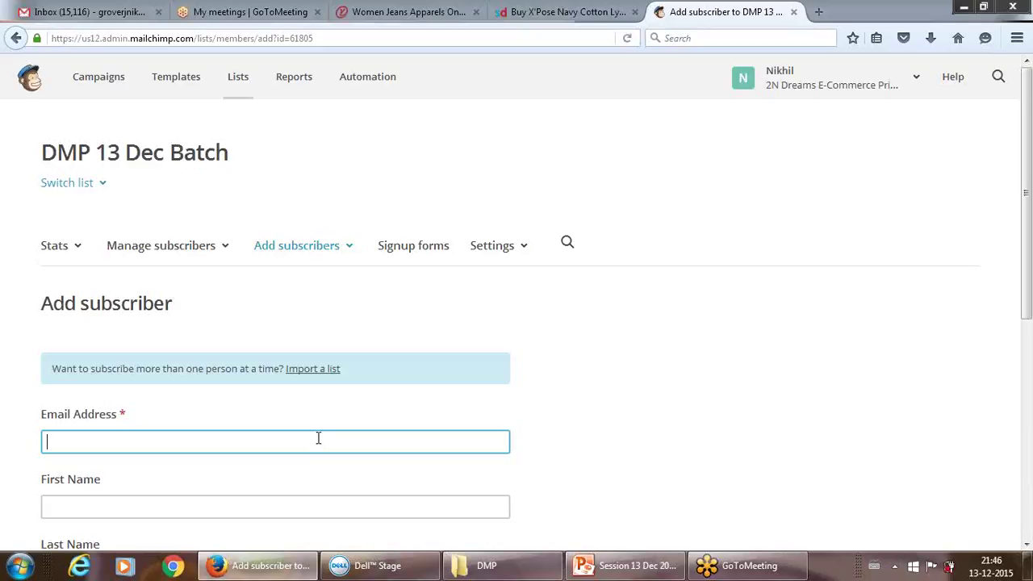
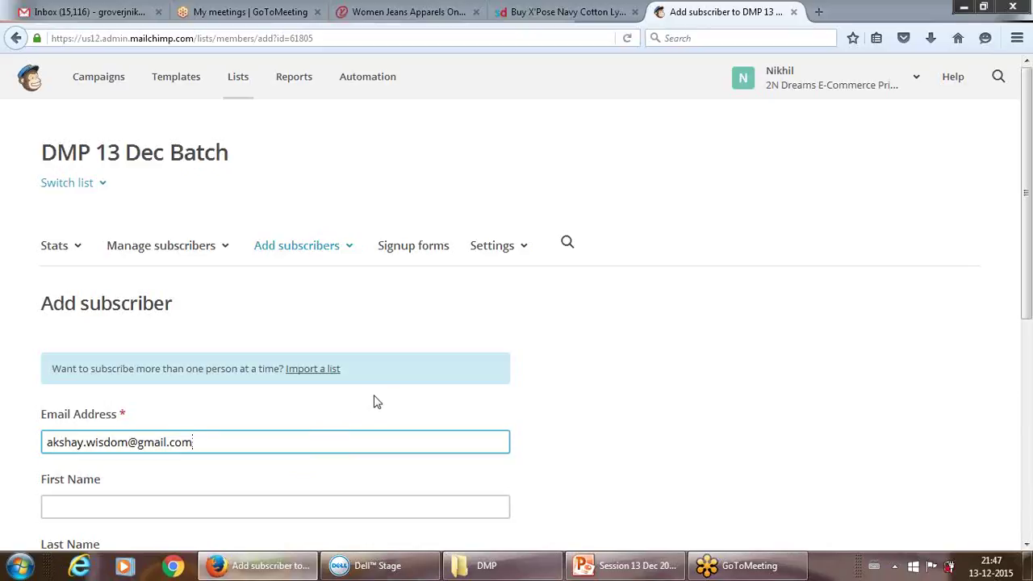
- Enter the new subscriber's Gmail address and move to First Name
click(276, 506)
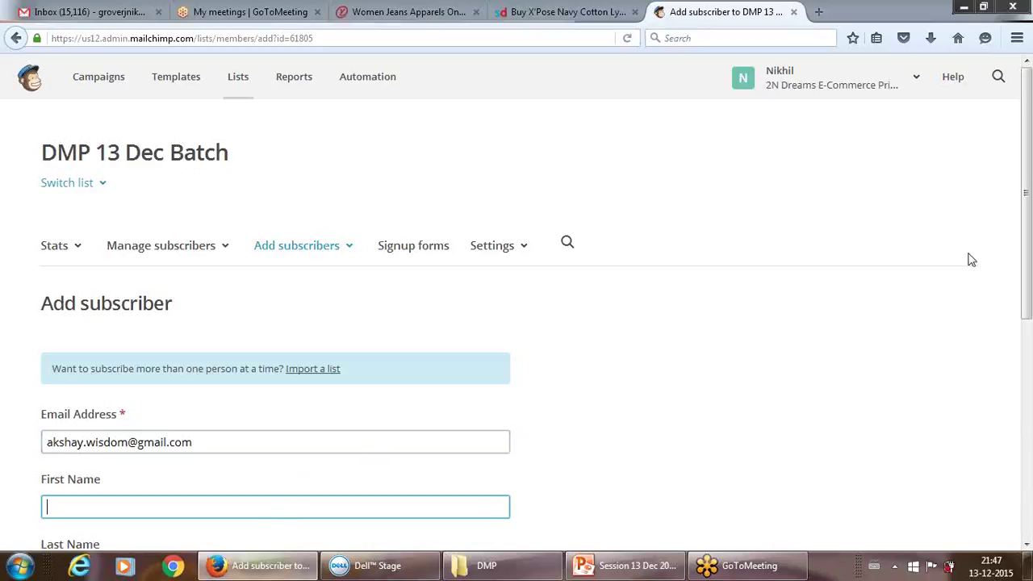
scroll(943, 299, down, 3)
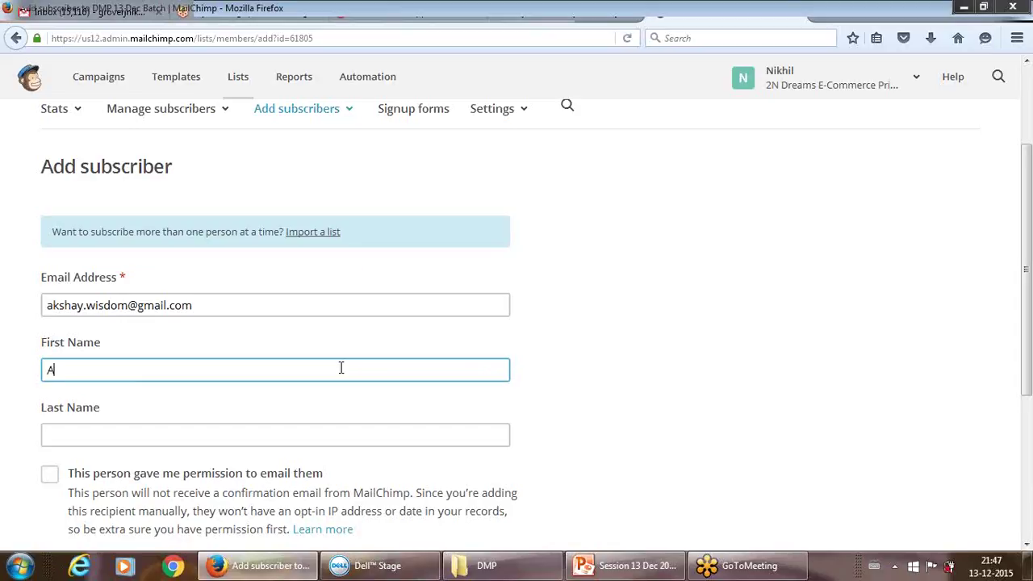
- Fill in the subscriber's first and last name
text(s)
key(BackSpace)
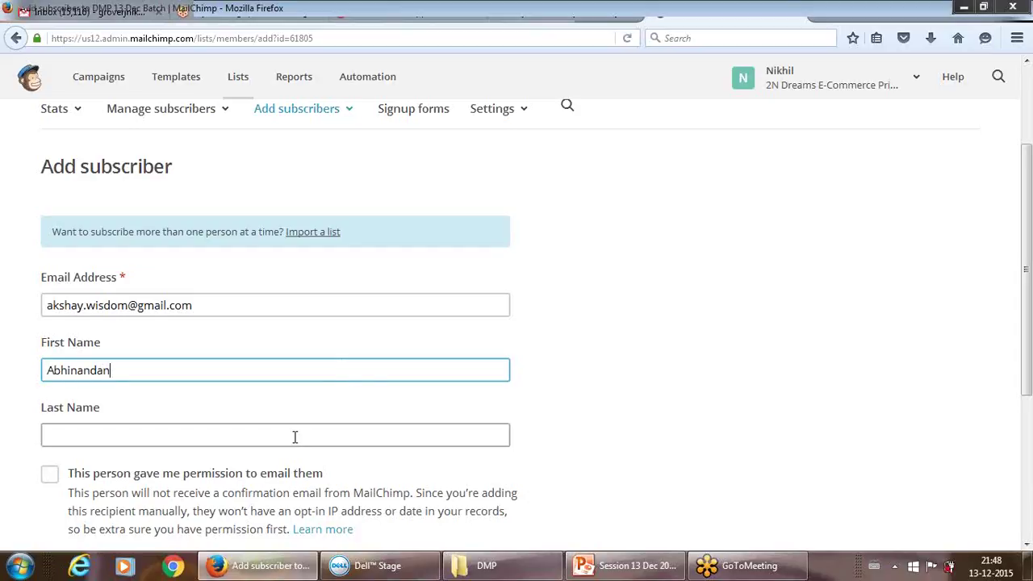
click(295, 437)
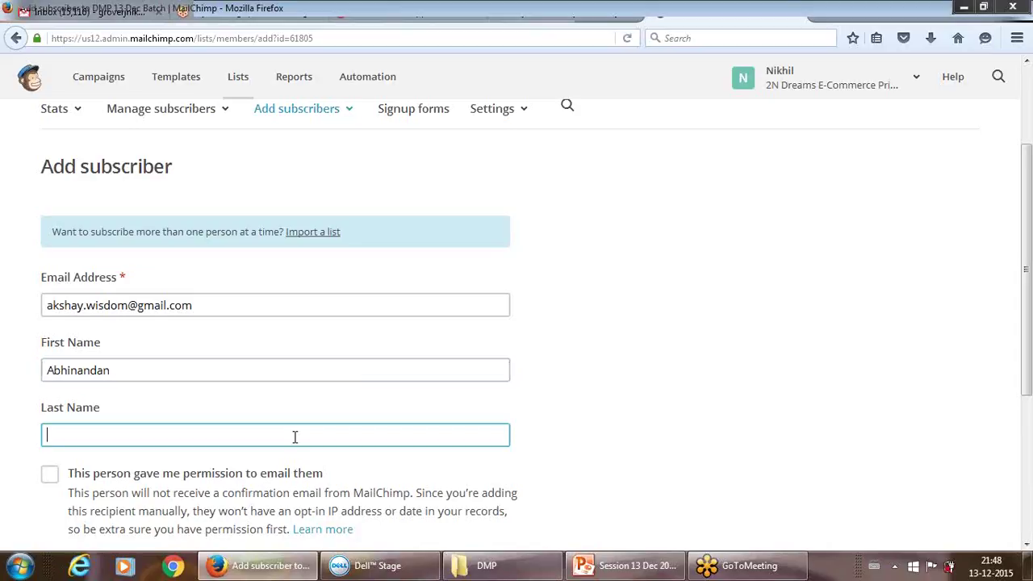
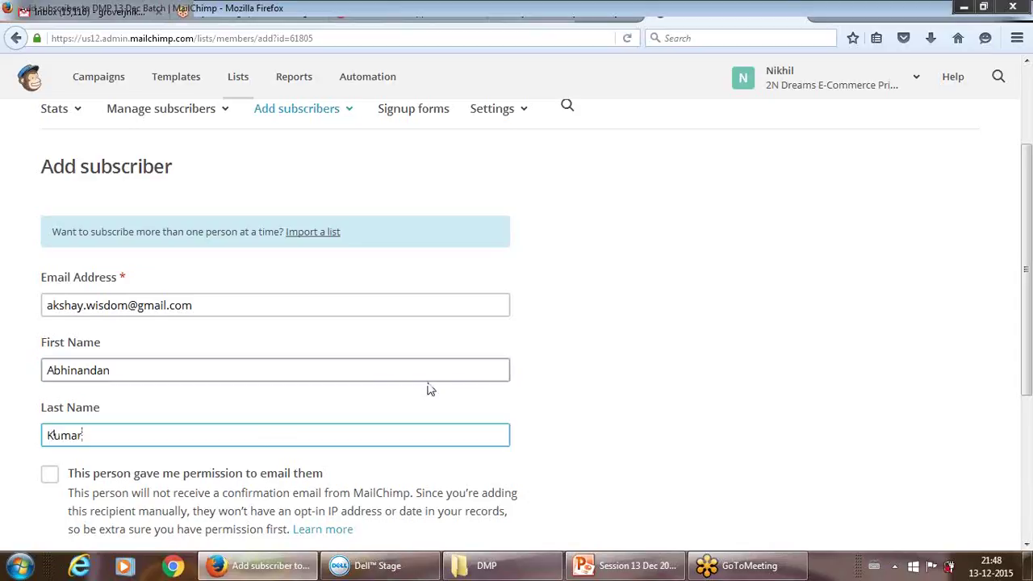
click(551, 406)
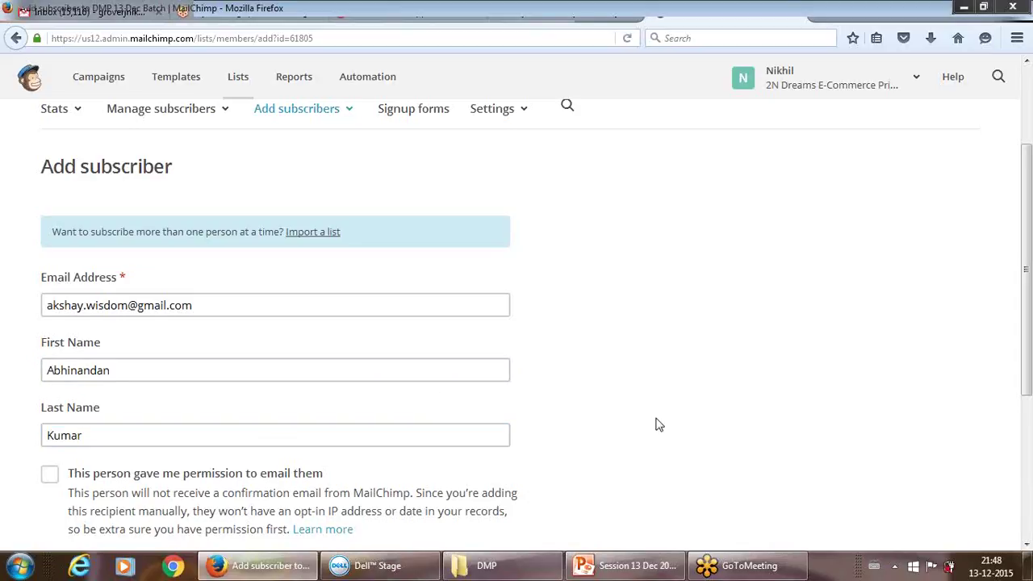
- Confirm e-mail permission and subscribe the first person to the list
scroll(1023, 242, down, 2)
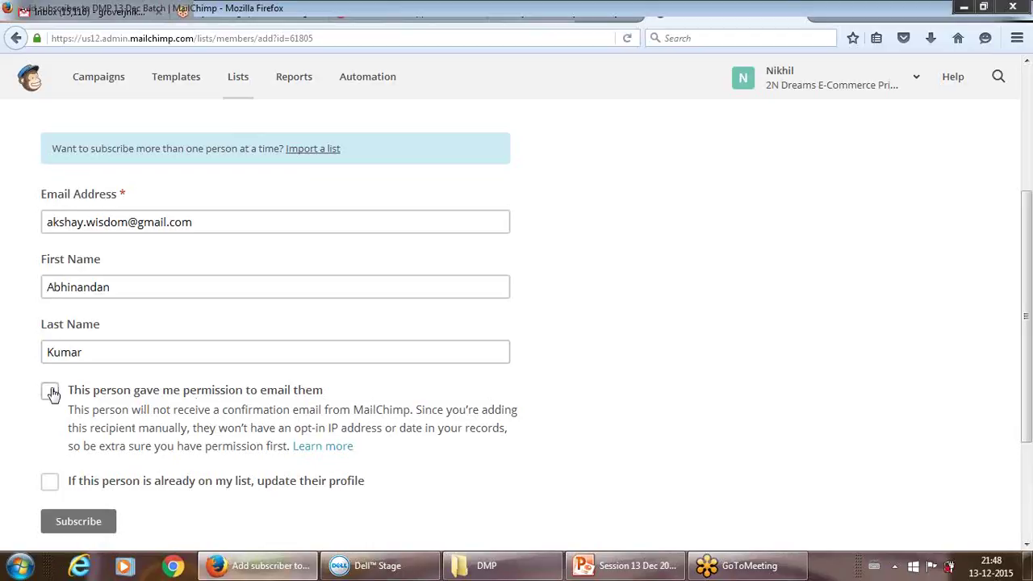
click(51, 392)
drag(1029, 282, 1029, 341)
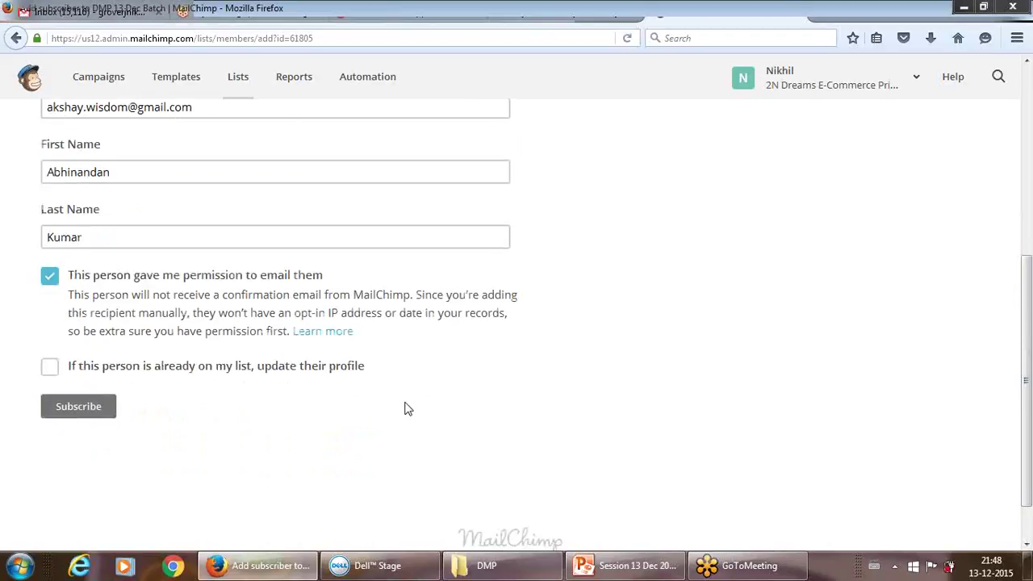
click(97, 410)
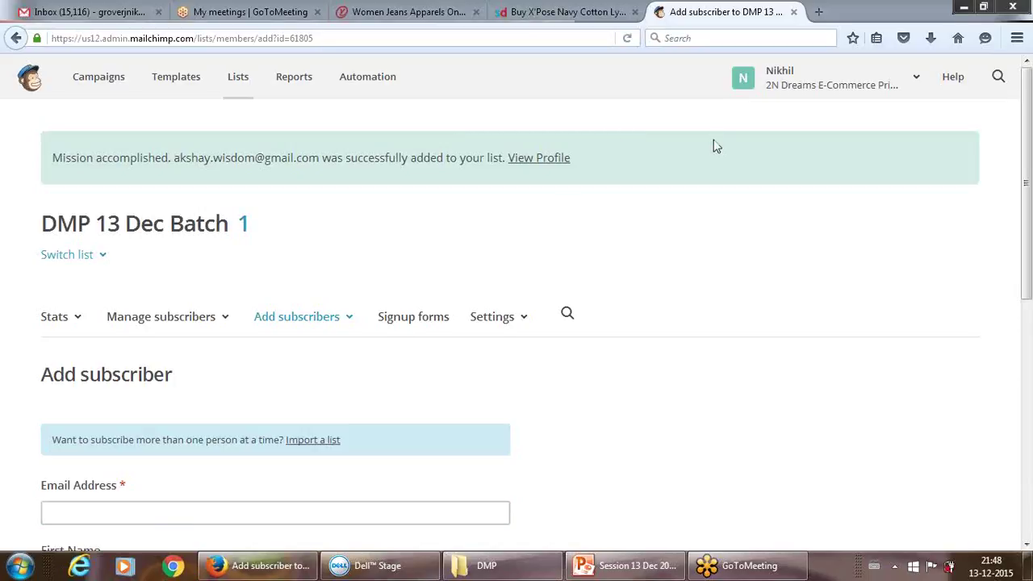
- Paste the second subscriber's e-mail, reuse its name part as first name, add the last name
click(335, 507)
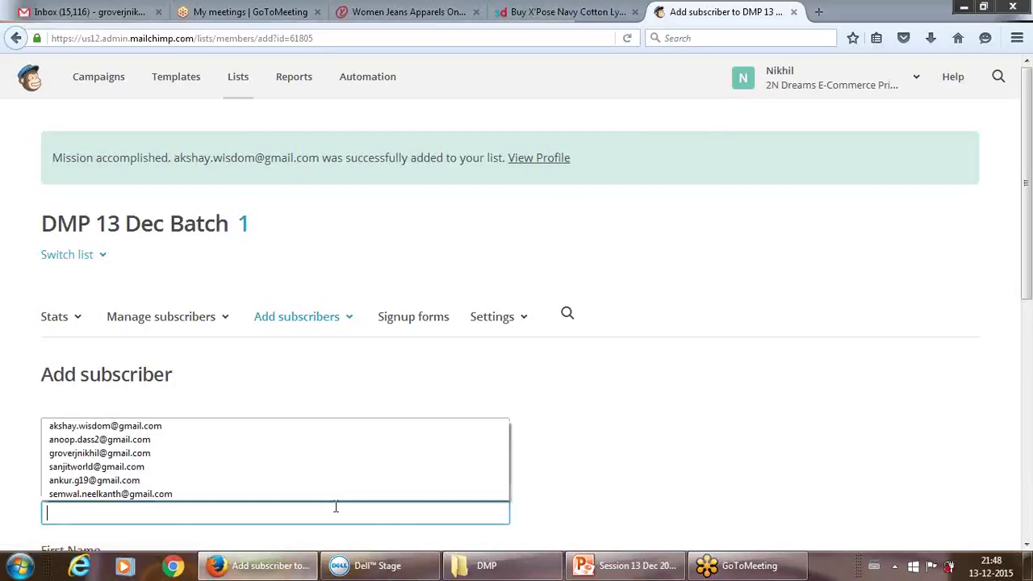
key(ctrl+v)
drag(1030, 202, 1029, 282)
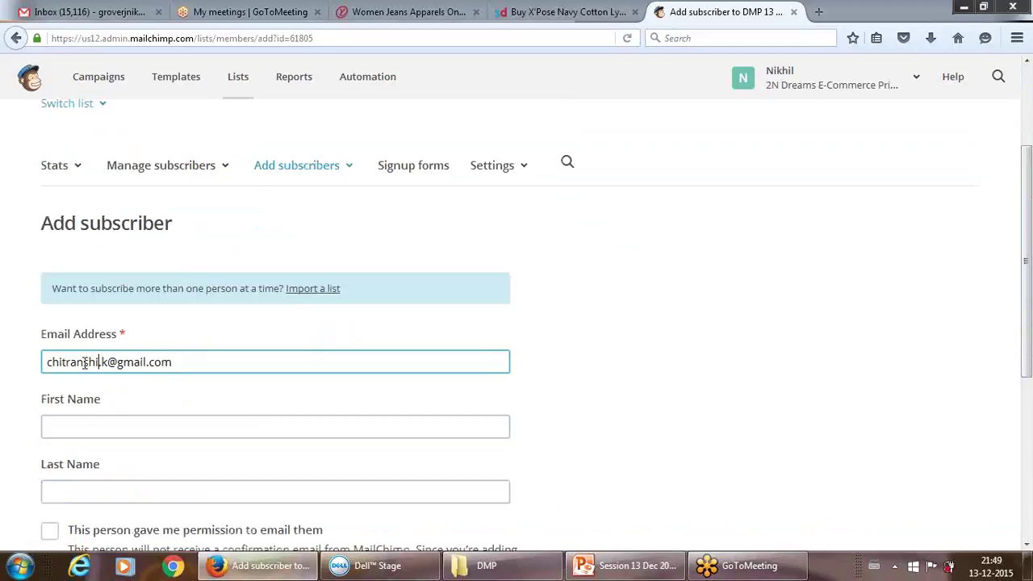
drag(84, 363, 40, 377)
key(ctrl+c)
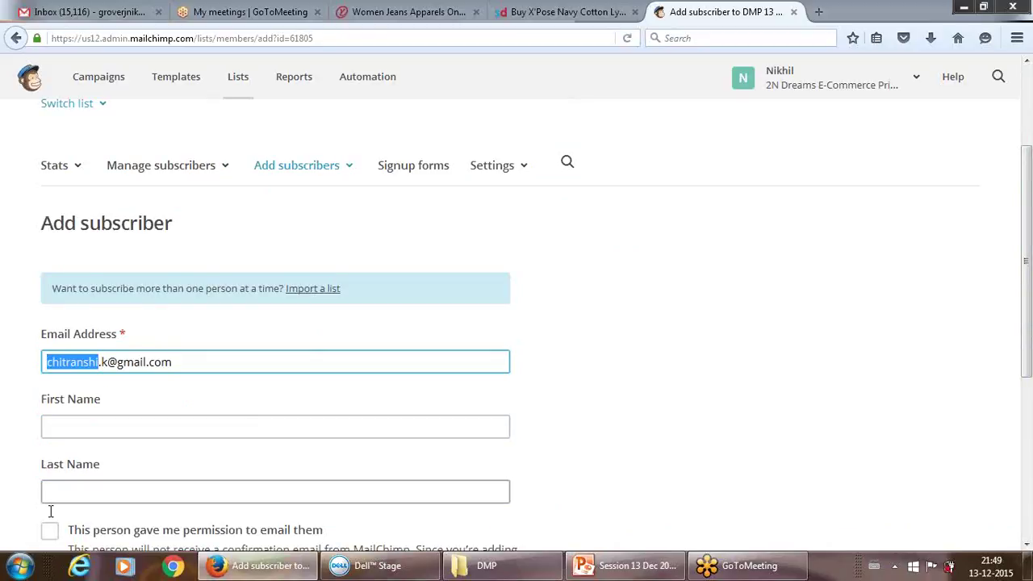
click(101, 421)
key(ctrl+v)
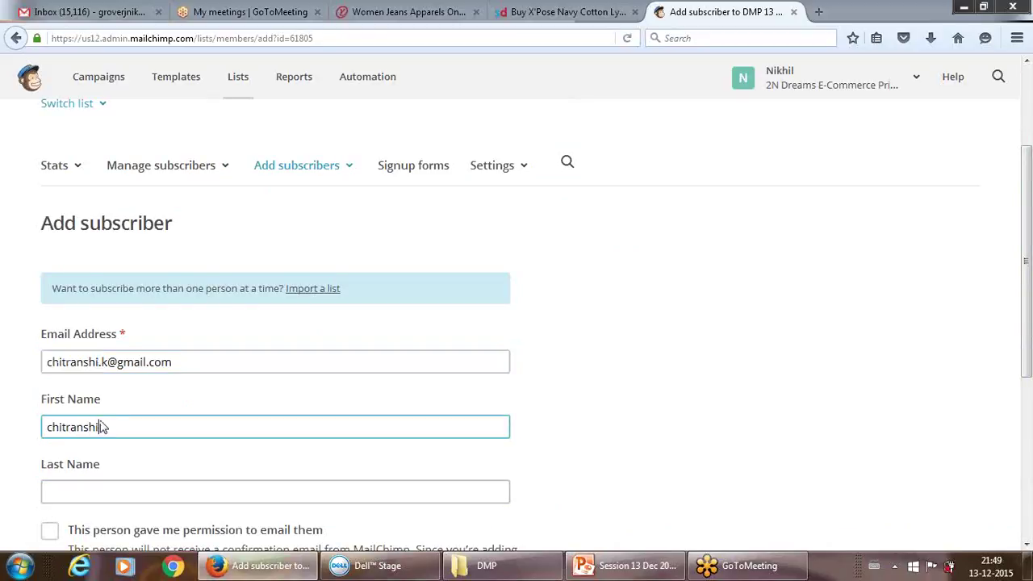
click(92, 489)
text(kum)
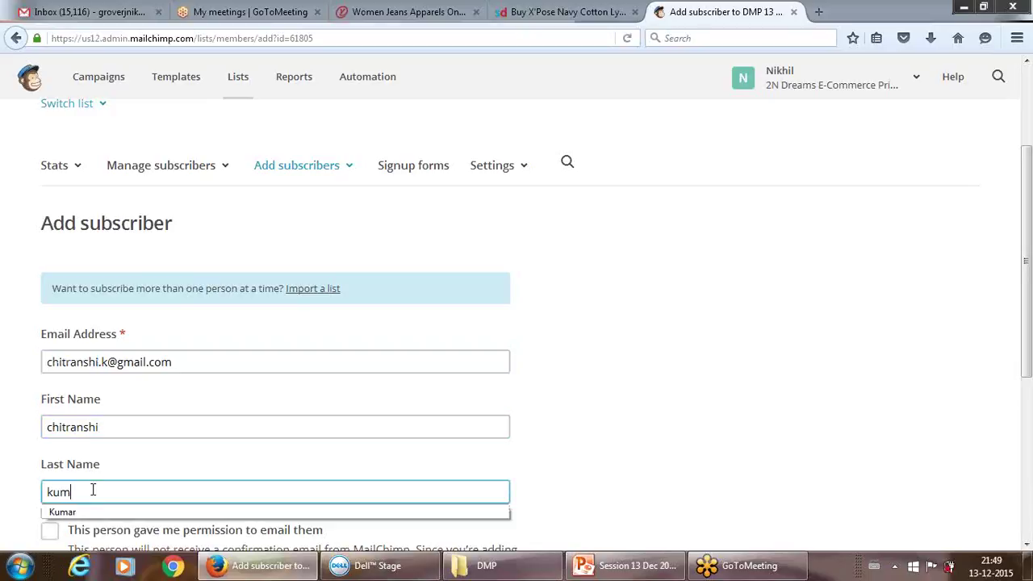
key(Down)
key(Return)
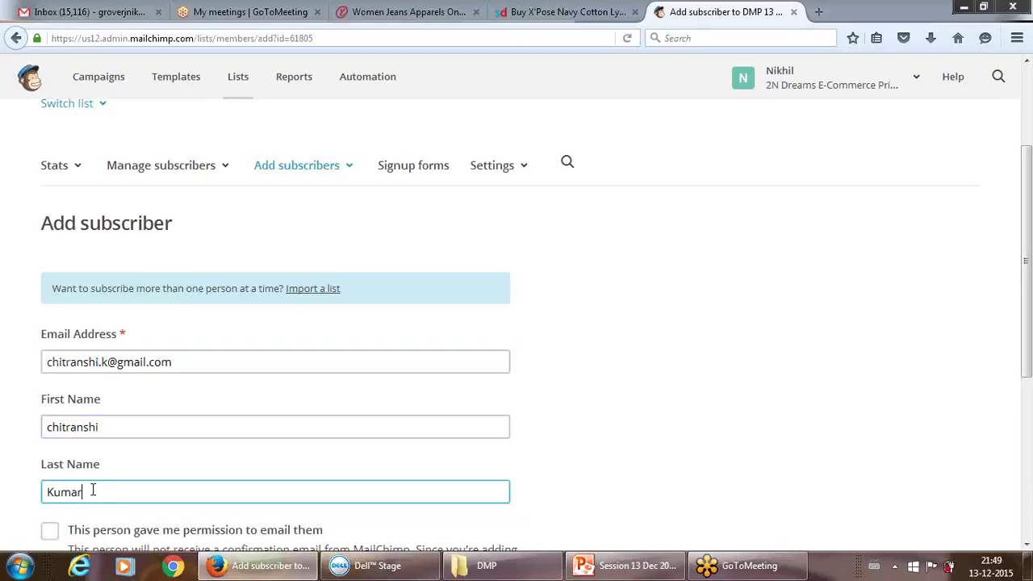
- Capitalise the first name with 'C', confirm permission and subscribe the second person
click(51, 427)
key(BackSpace)
text(C)
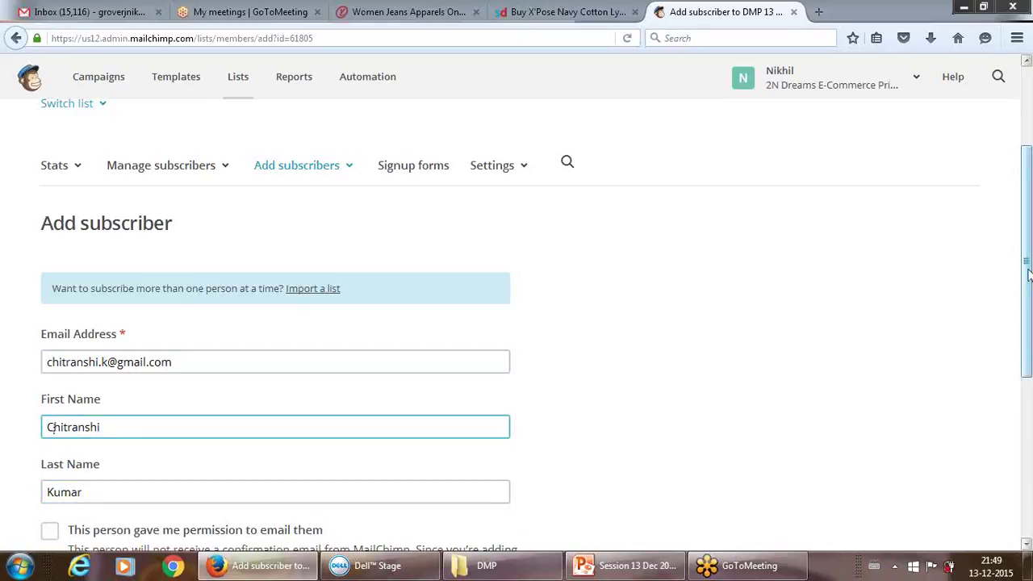
scroll(769, 413, down, 3)
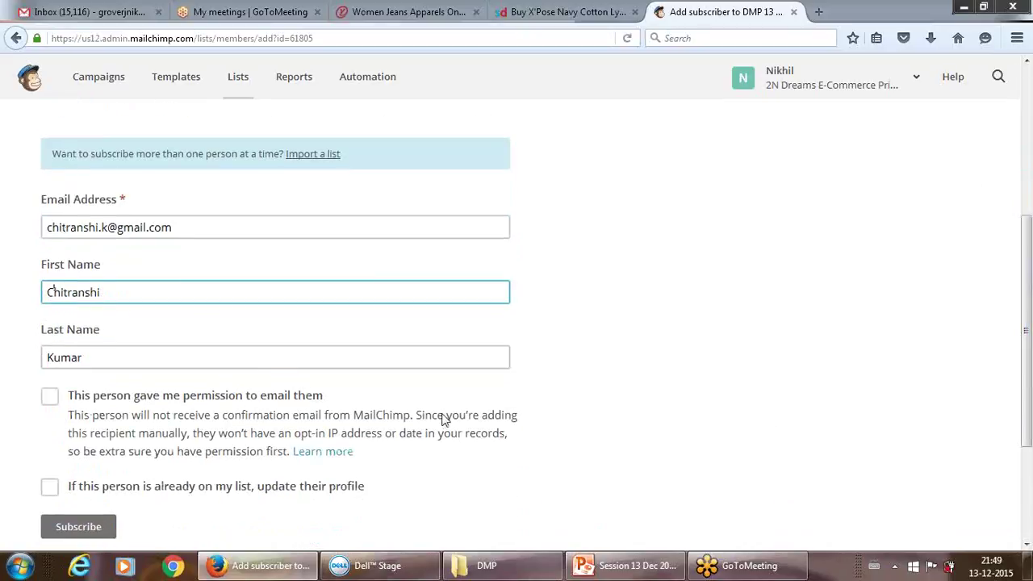
click(50, 396)
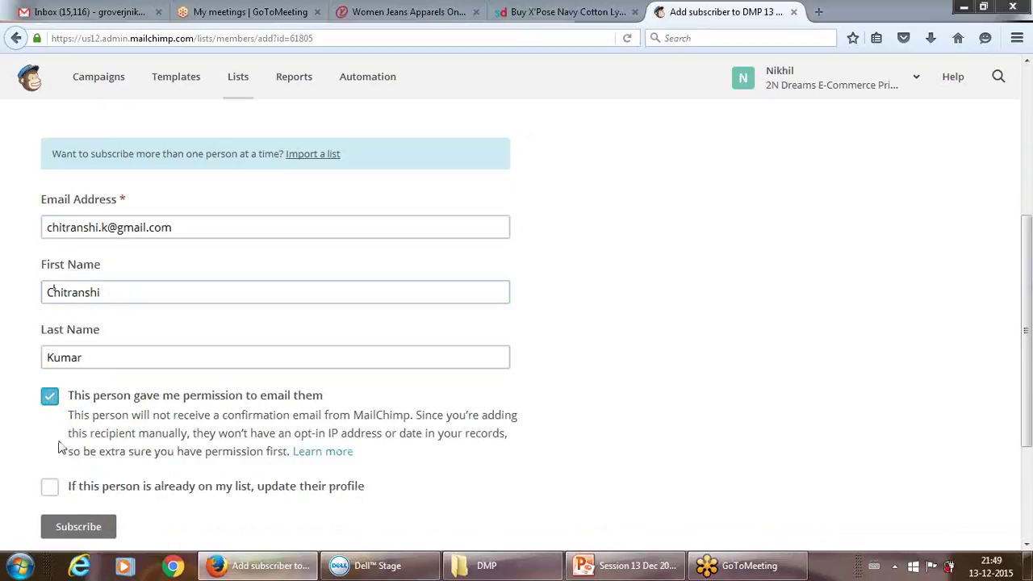
click(77, 527)
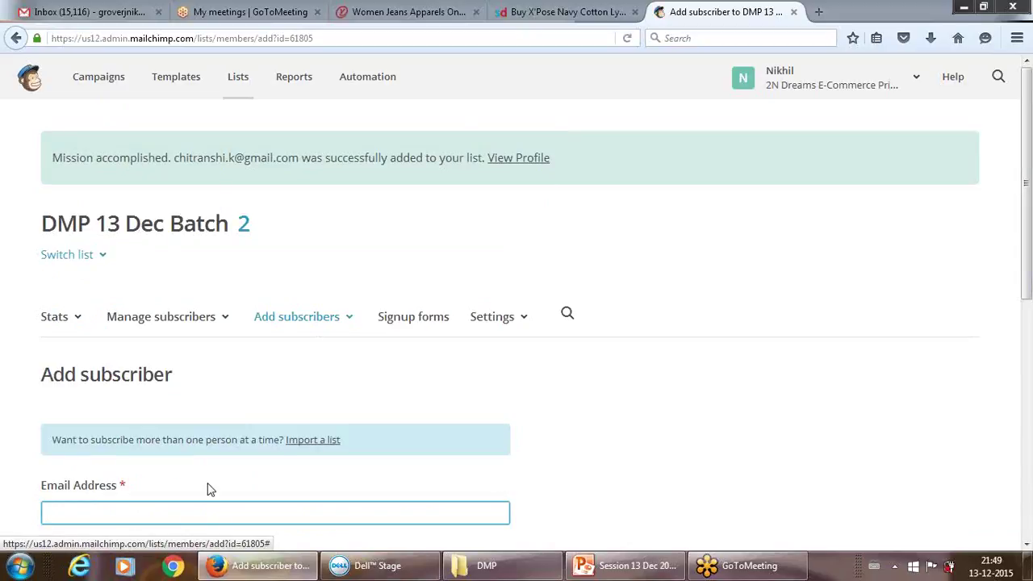
- Enter the third subscriber's e-mail address from the suggestions
text(anoo)
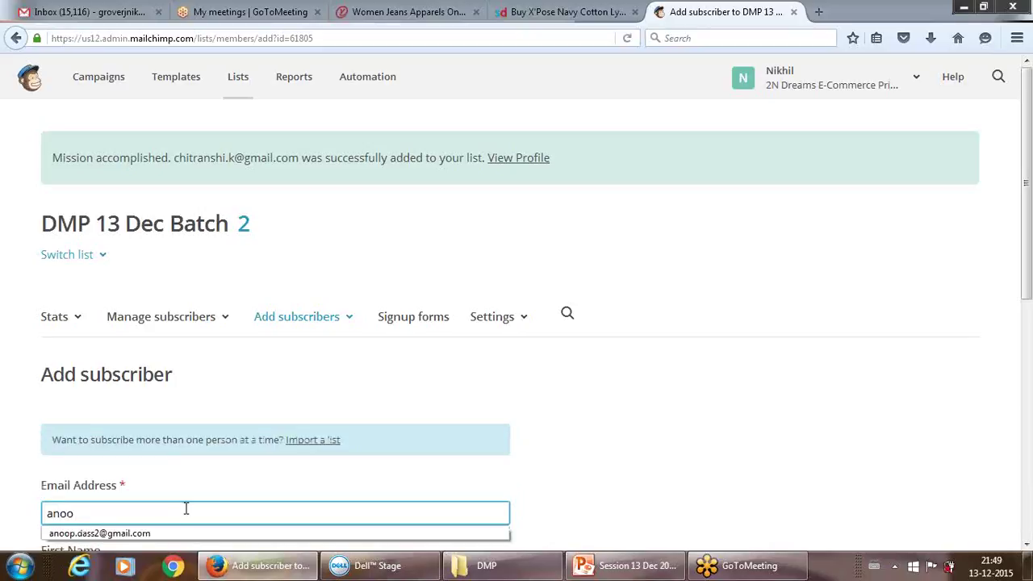
key(Down)
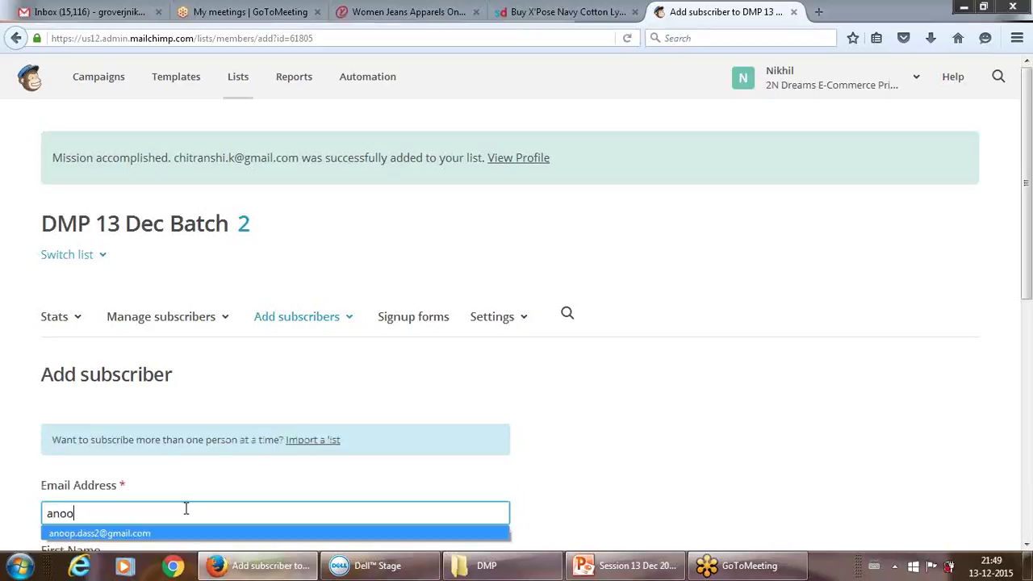
key(BackSpace)
key(BackSpace)
key(BackSpace)
key(BackSpace)
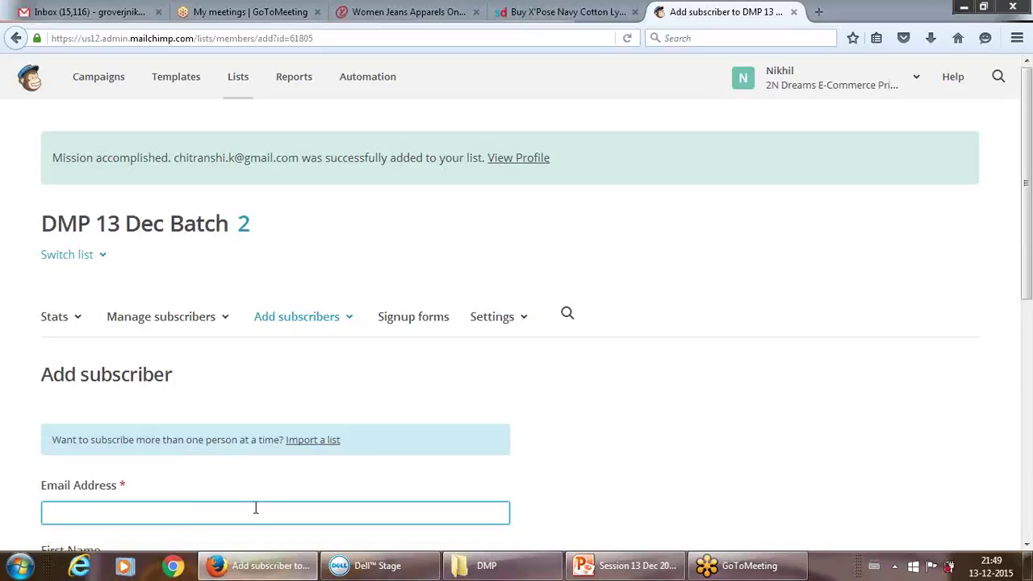
text(grover)
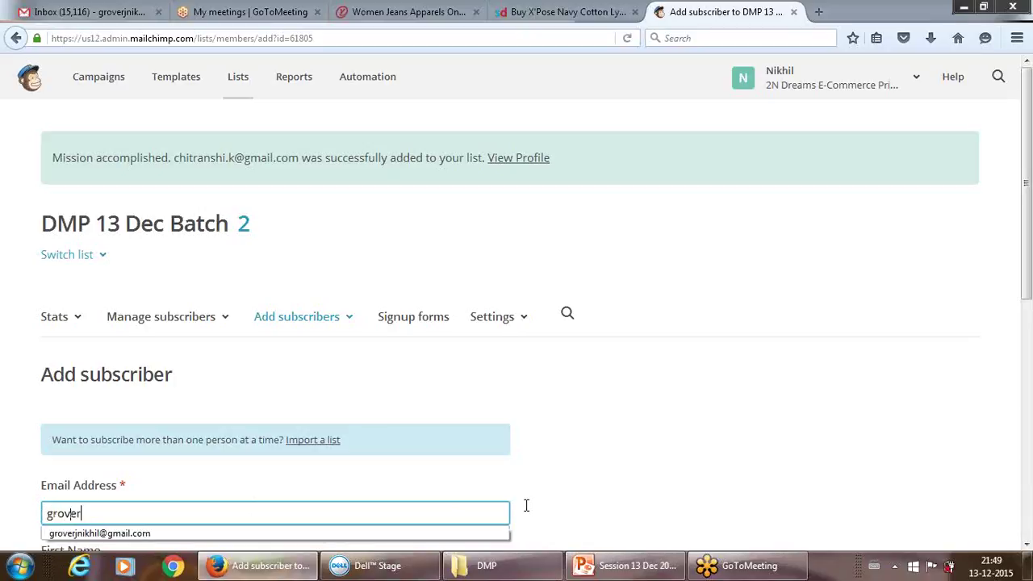
key(Down)
key(Return)
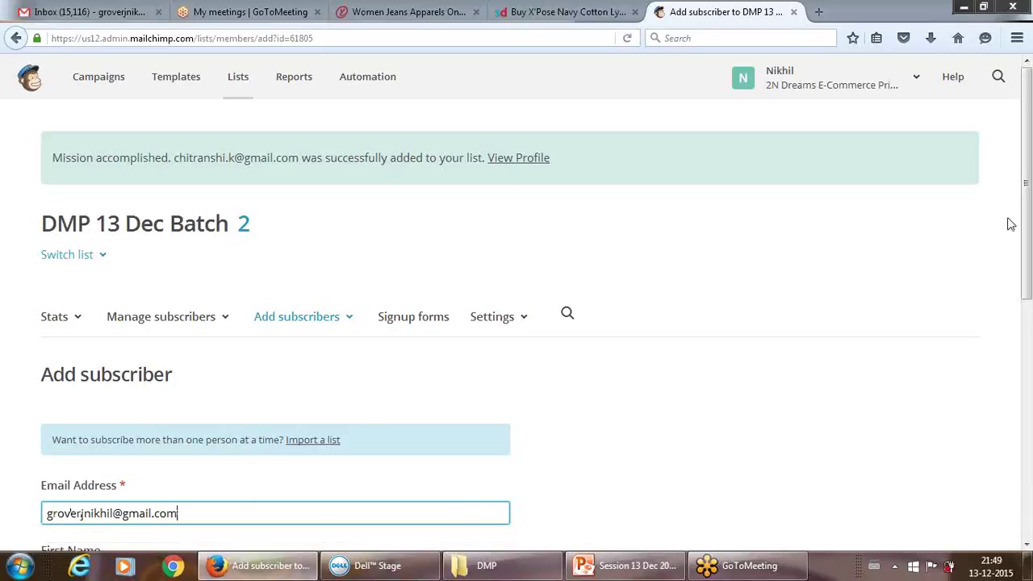
scroll(1028, 185, down, 3)
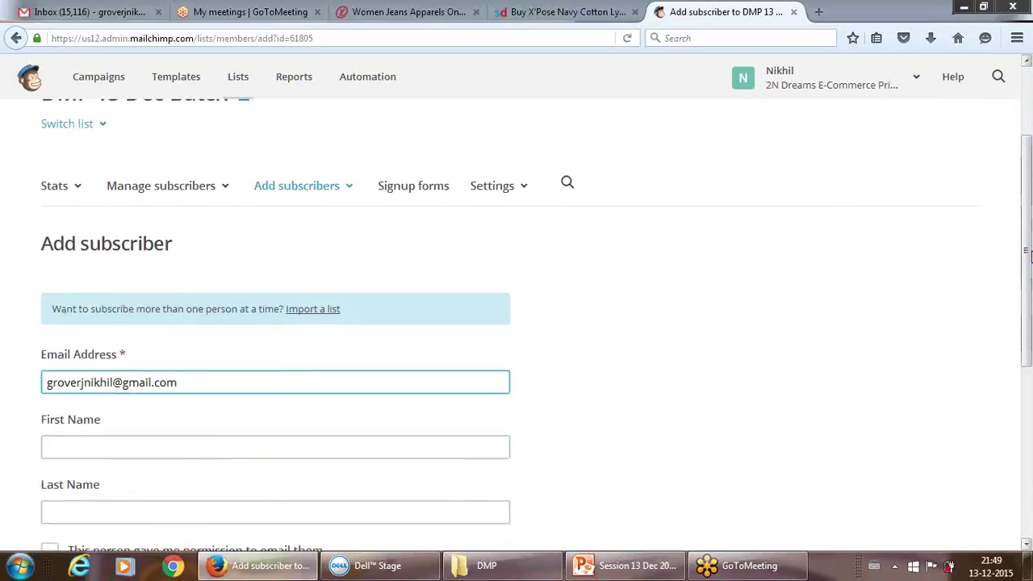
- Fill in the third subscriber's first and last name
click(483, 442)
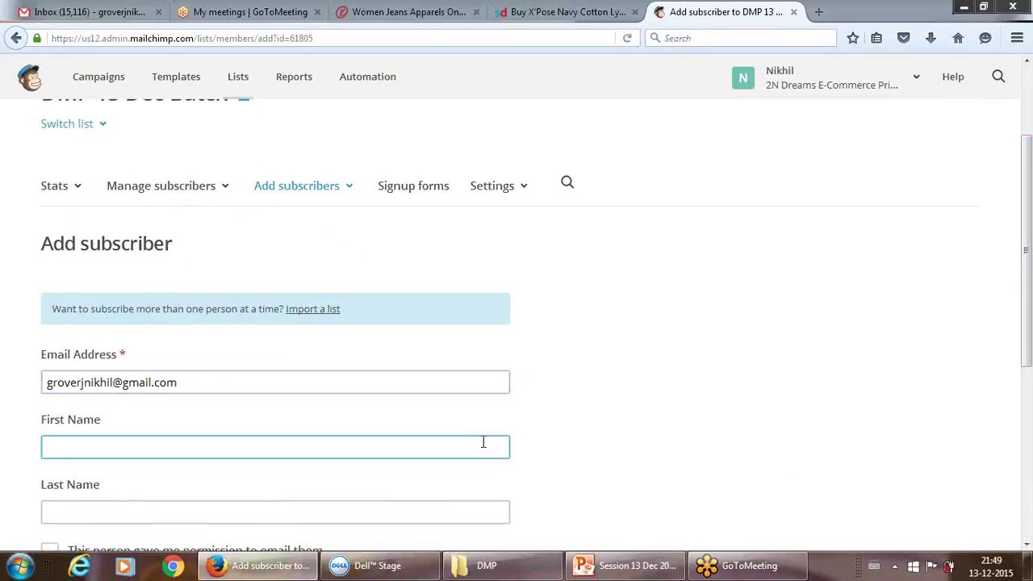
key(Down)
key(Return)
click(408, 507)
key(Down)
key(Return)
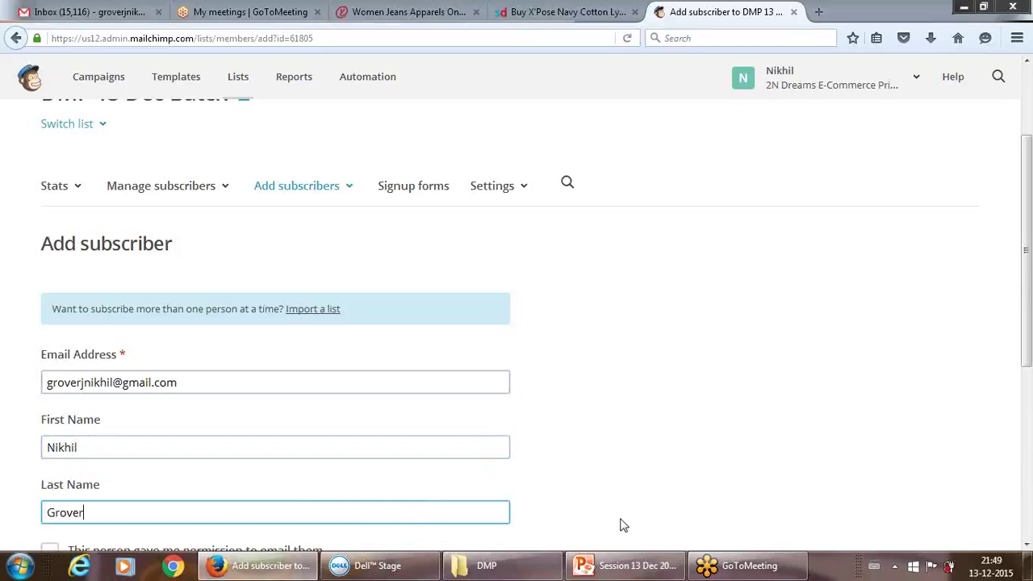
- Confirm e-mail permission and subscribe the third person to the list
drag(1027, 241, 1028, 321)
click(54, 402)
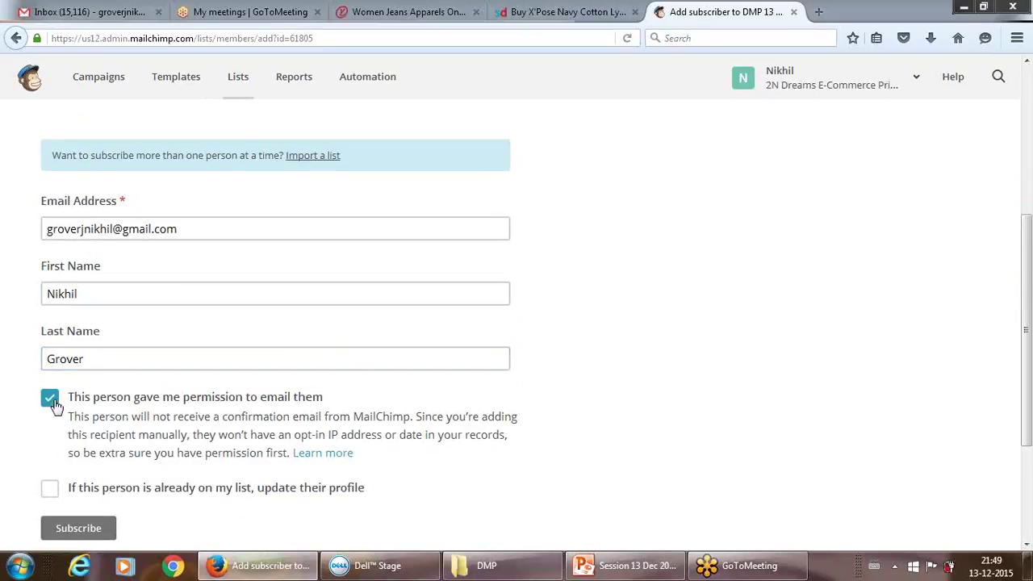
click(81, 529)
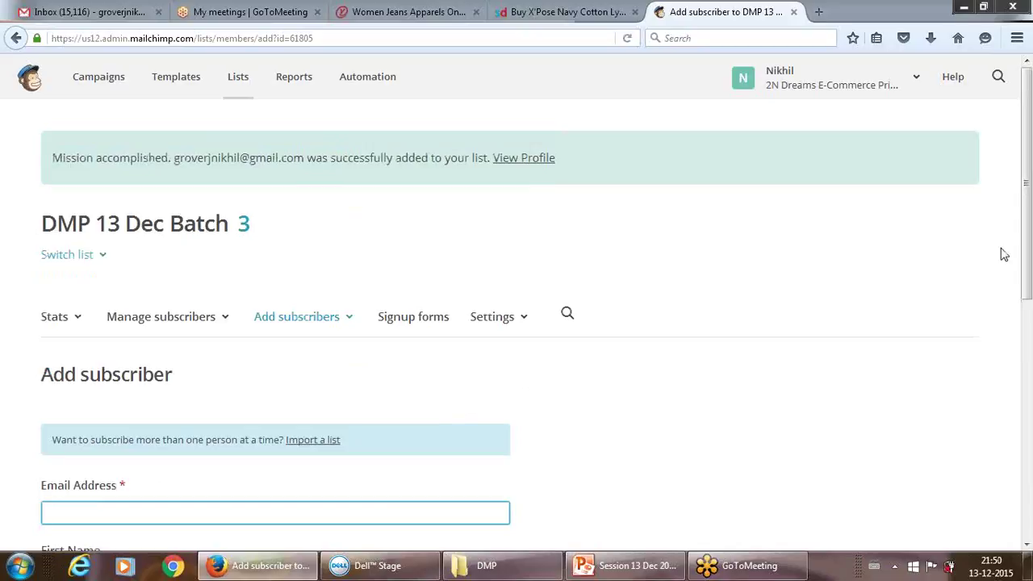
drag(1028, 226, 1027, 129)
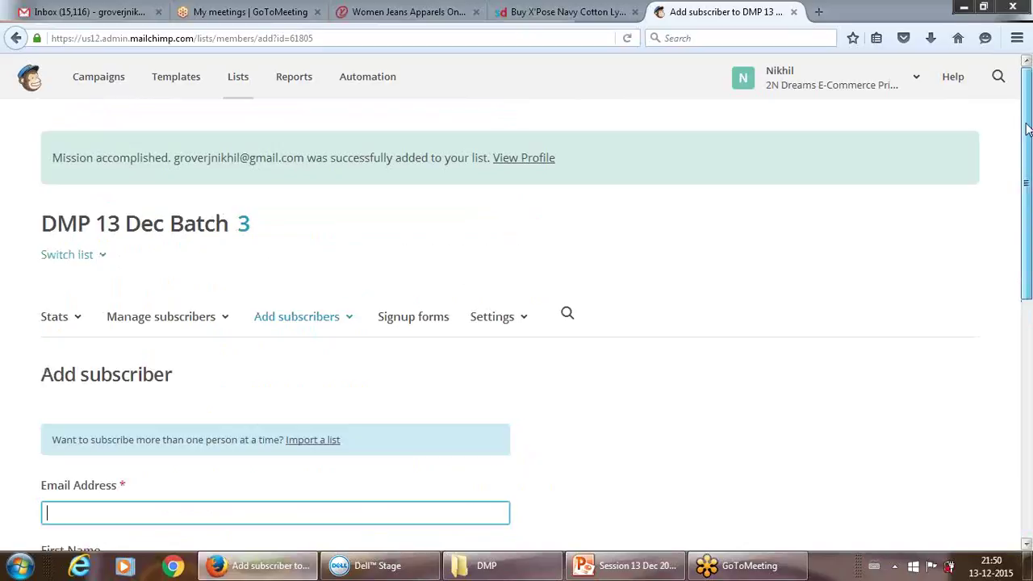
- Visit the Lists overview, then go to the Campaigns page
click(747, 15)
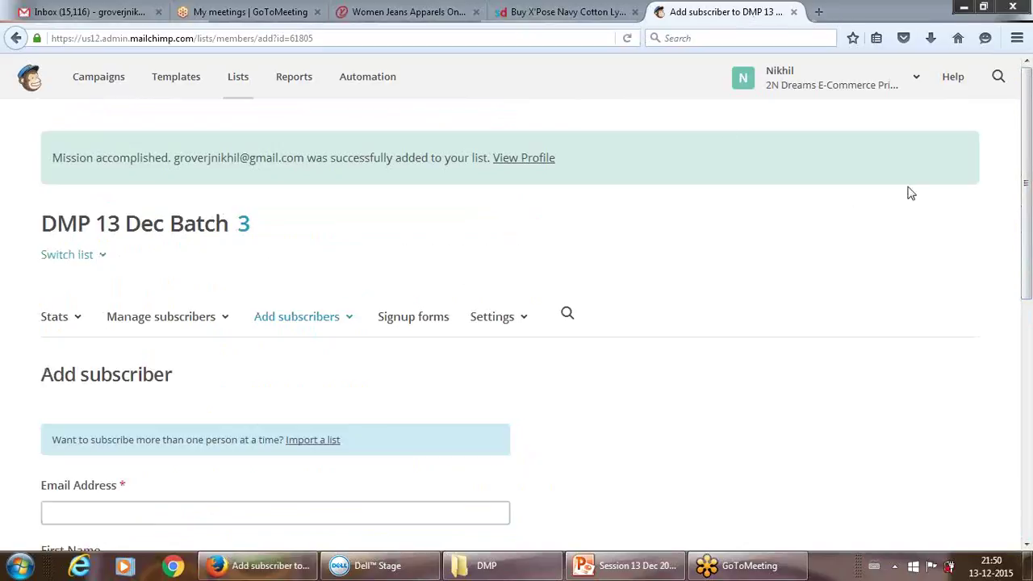
click(1026, 194)
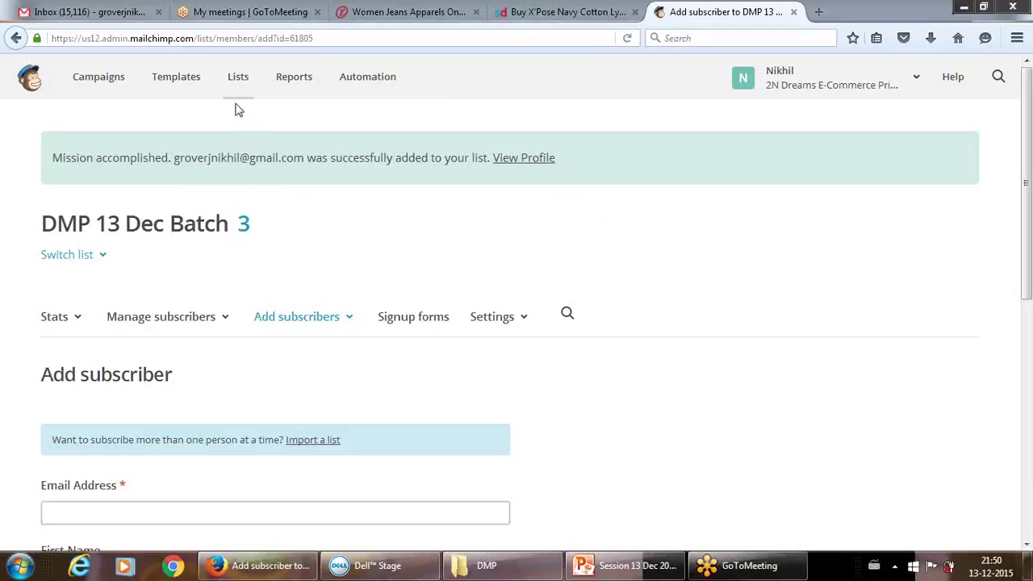
click(236, 80)
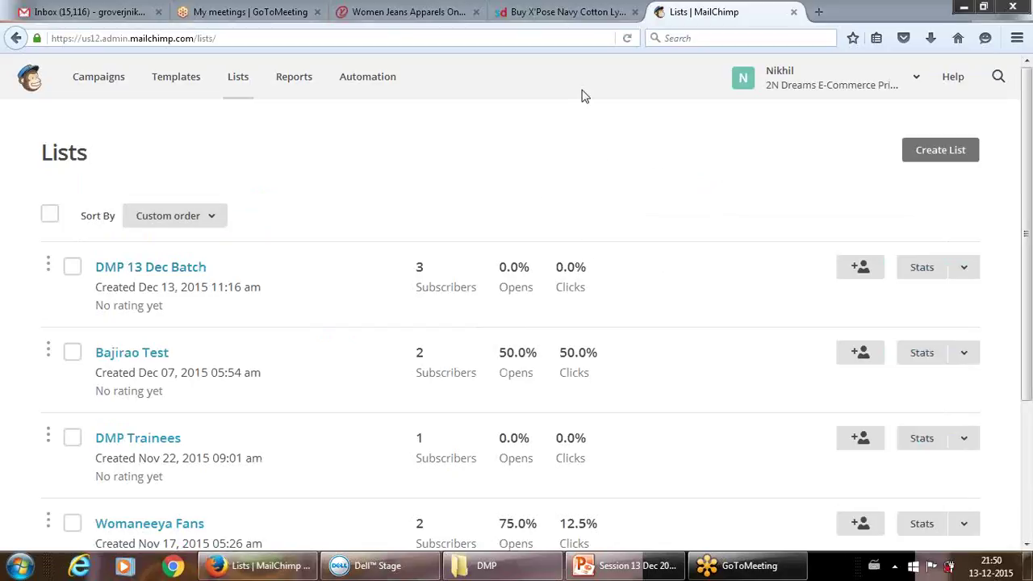
click(938, 152)
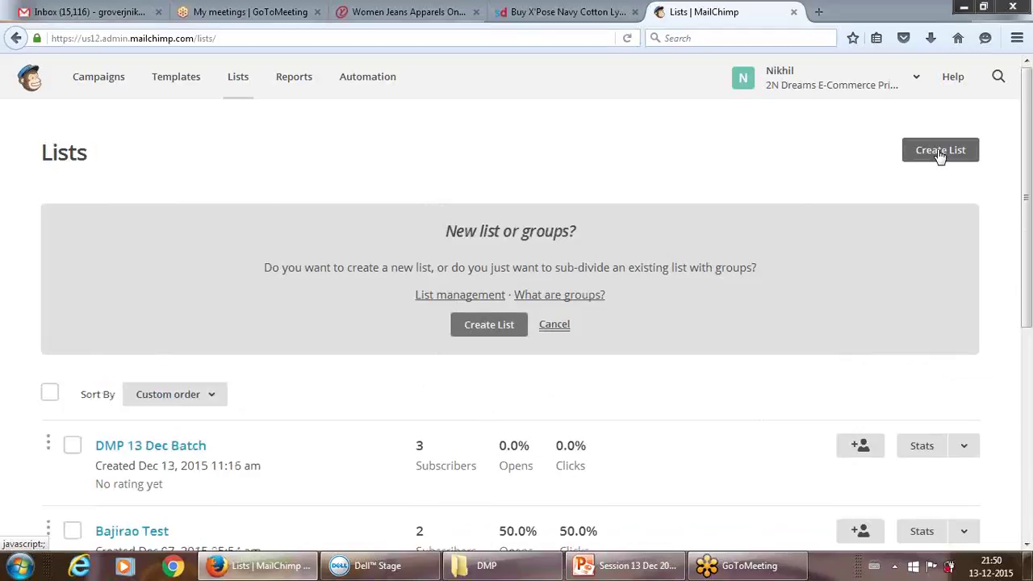
click(100, 87)
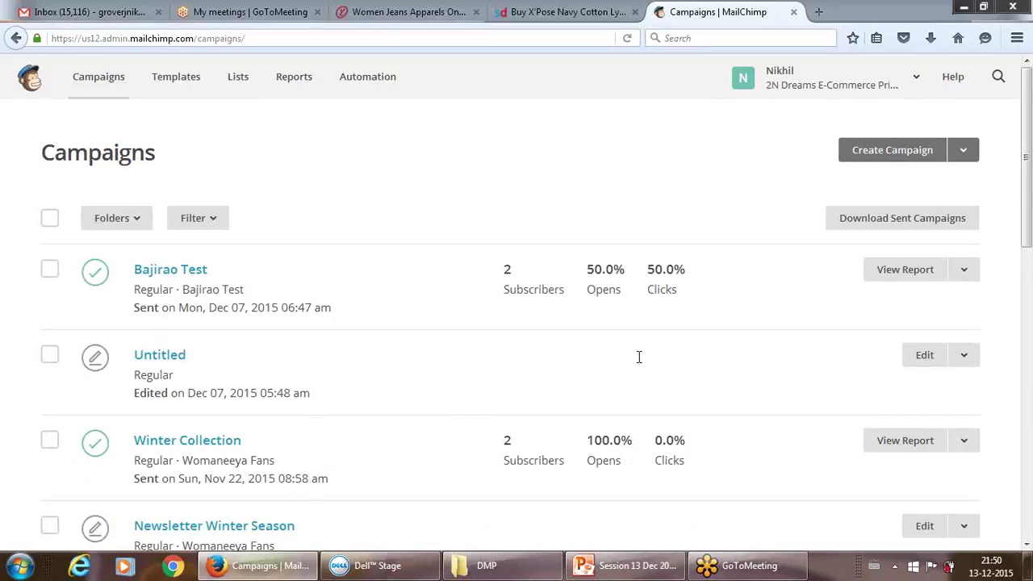
- Create a regular campaign sent to the entire DMP 13 Dec Batch list
click(962, 154)
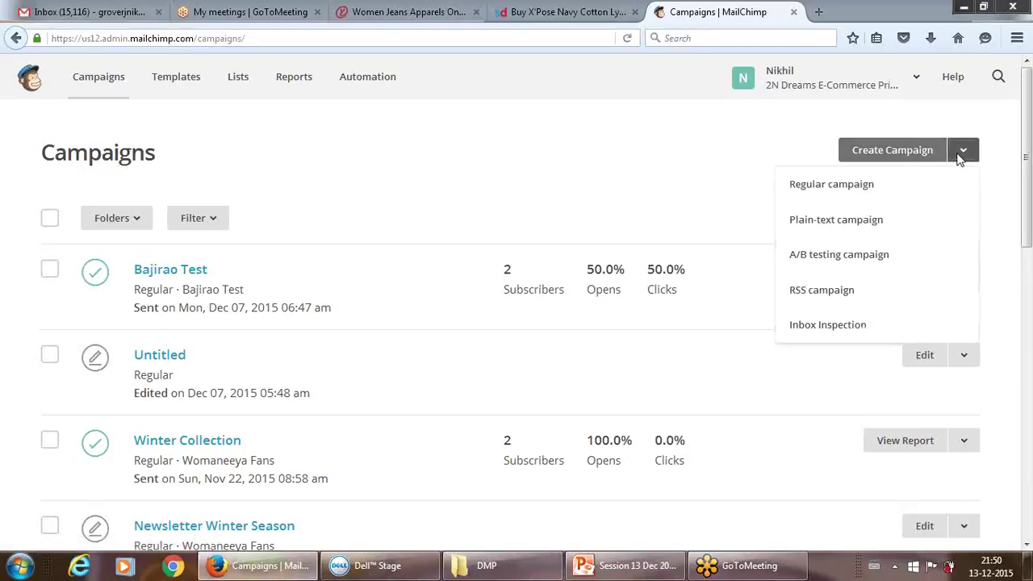
click(831, 191)
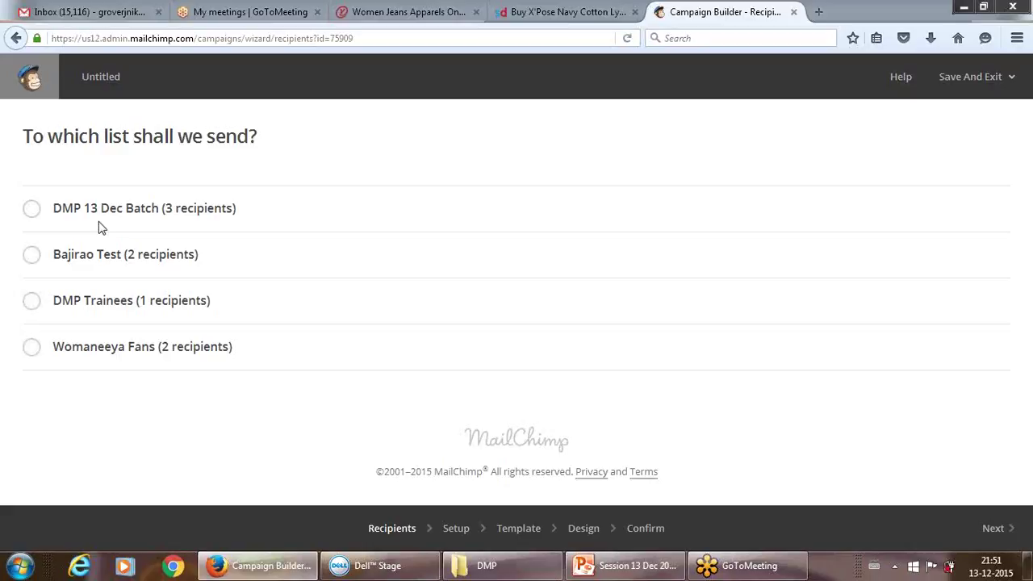
click(35, 210)
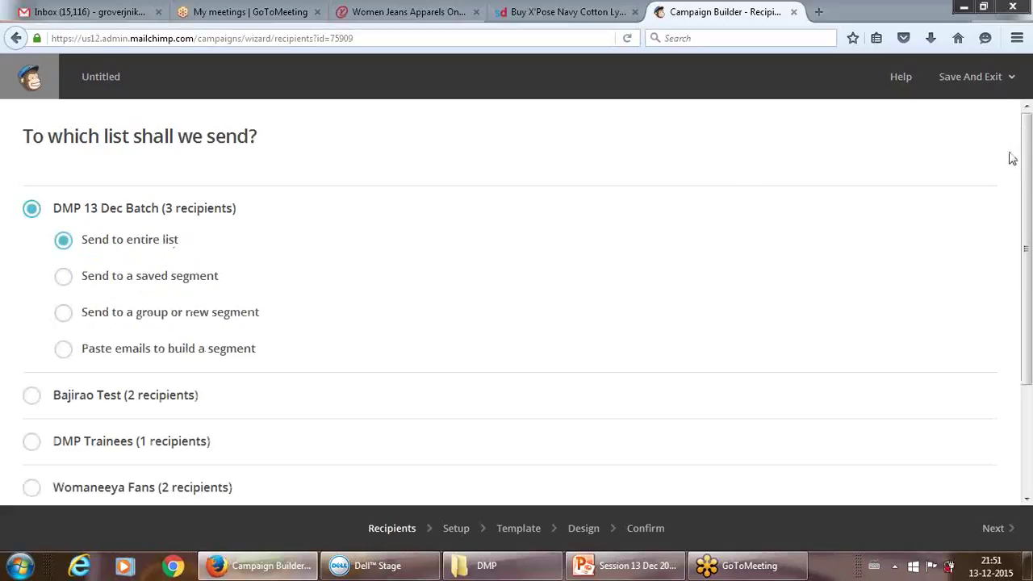
click(999, 529)
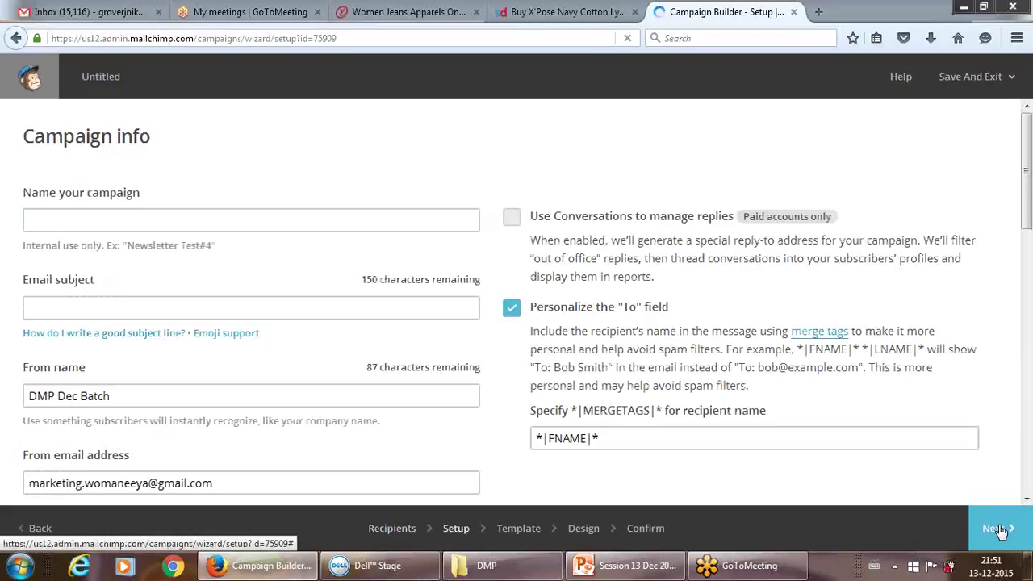
- Enter 'Dilwale' in the Name your campaign field
click(286, 221)
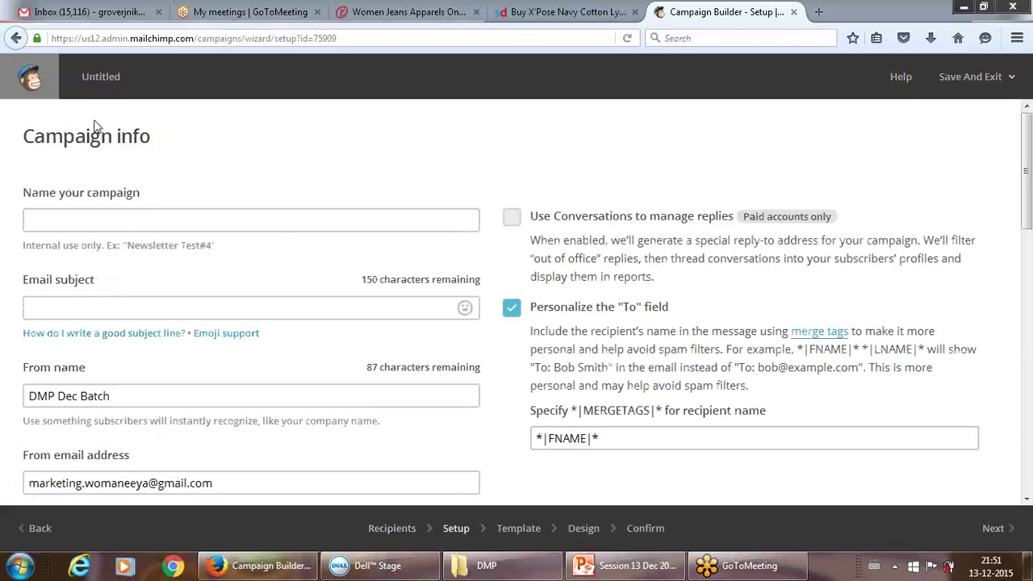
click(246, 221)
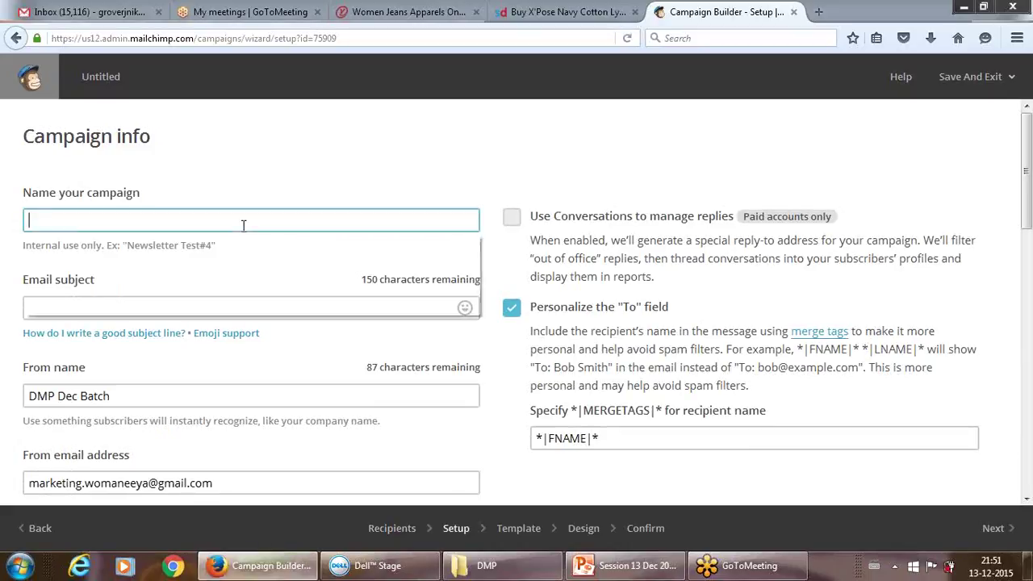
click(246, 221)
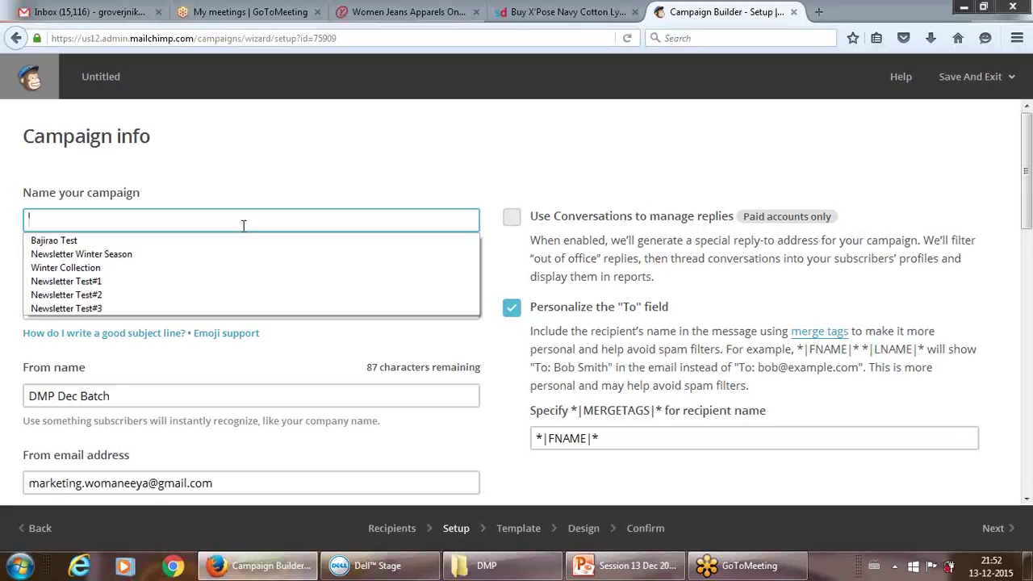
text(D)
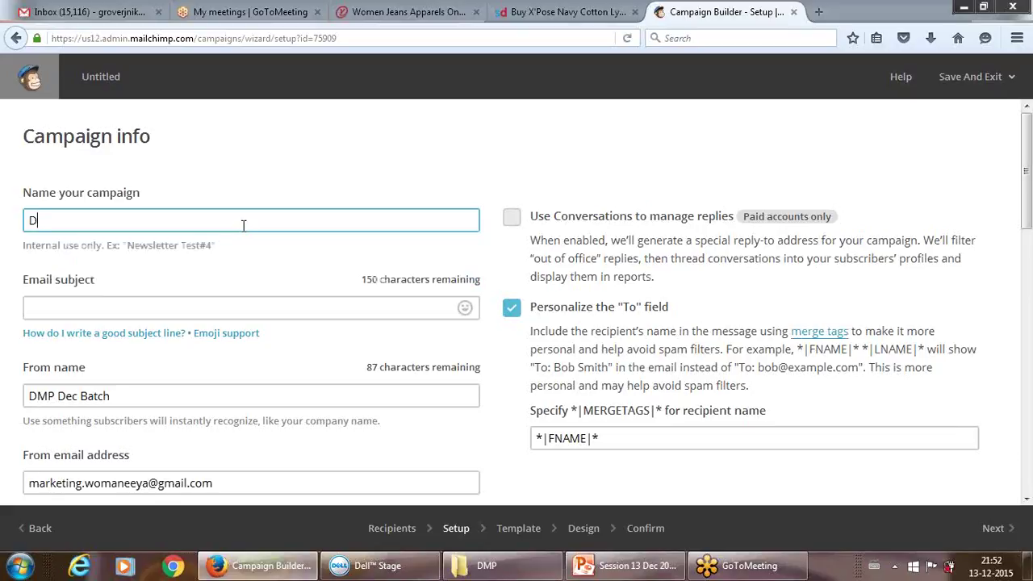
text(ilwale)
click(208, 302)
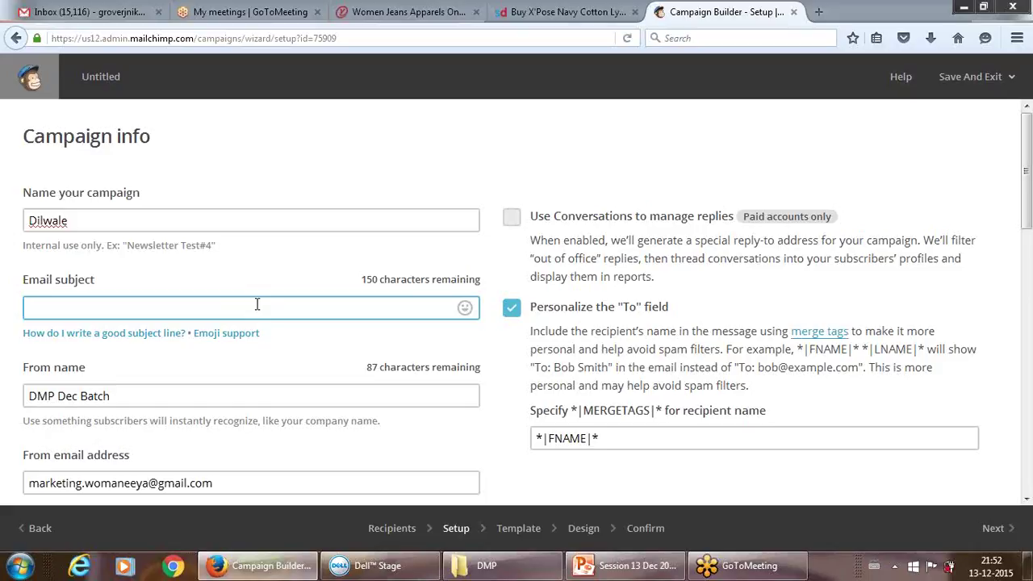
- Set the email subject to 'Your Dilwale Movie Tickets'
text(Get fr)
text(ee )
text(movie)
key(BackSpace)
key(BackSpace)
key(BackSpace)
key(BackSpace)
key(BackSpace)
key(BackSpace)
key(BackSpace)
key(BackSpace)
key(BackSpace)
key(BackSpace)
key(BackSpace)
key(BackSpace)
key(BackSpace)
key(BackSpace)
key(BackSpace)
text(Your)
key(BackSpace)
key(BackSpace)
key(BackSpace)
key(BackSpace)
key(BackSpace)
text(Your De)
key(BackSpace)
text(ilwale Movie )
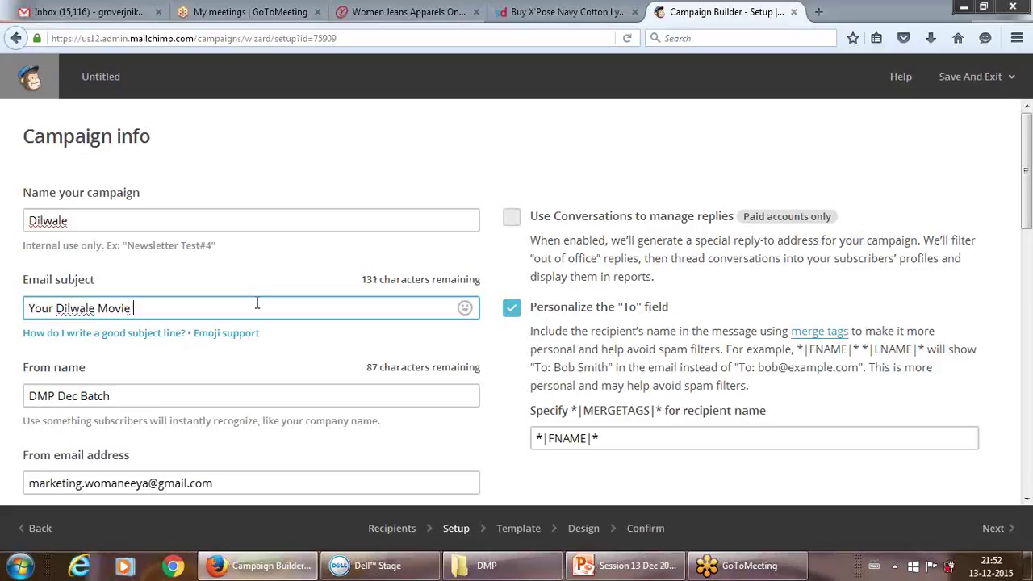
text(Tickets)
click(717, 299)
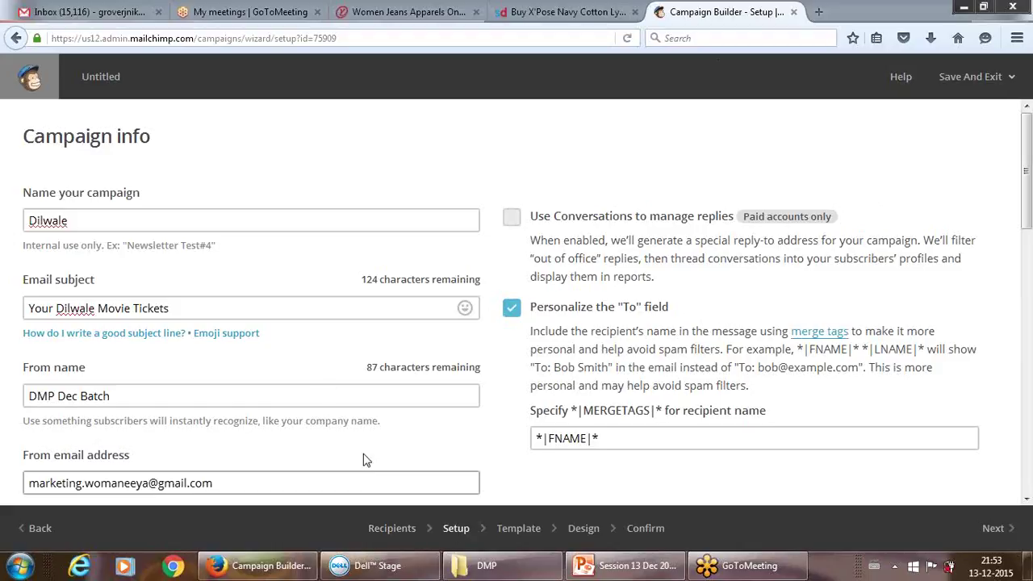
- Check the sender e-mail address, then return to the subject and From name fields
click(339, 480)
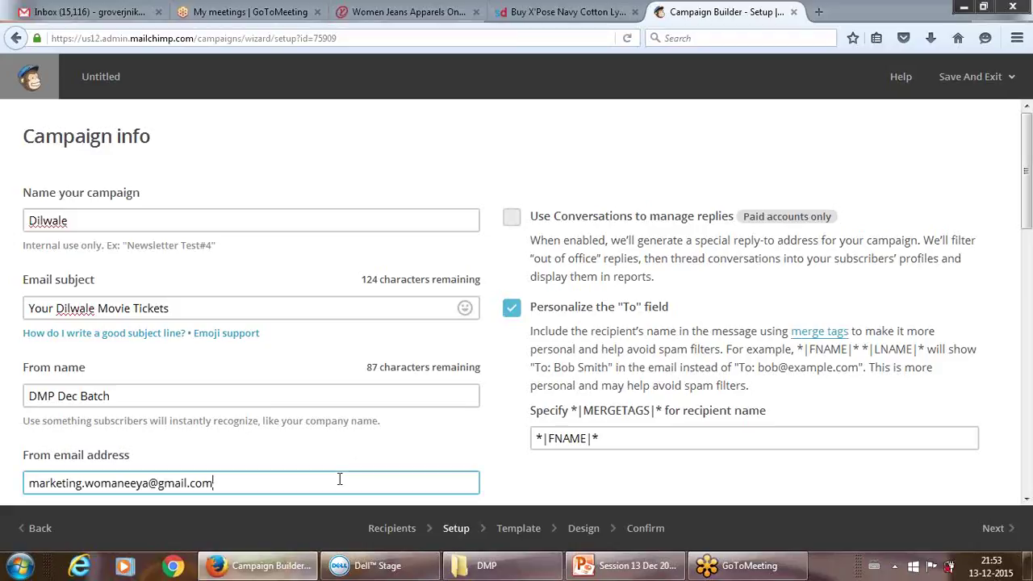
key(Tab)
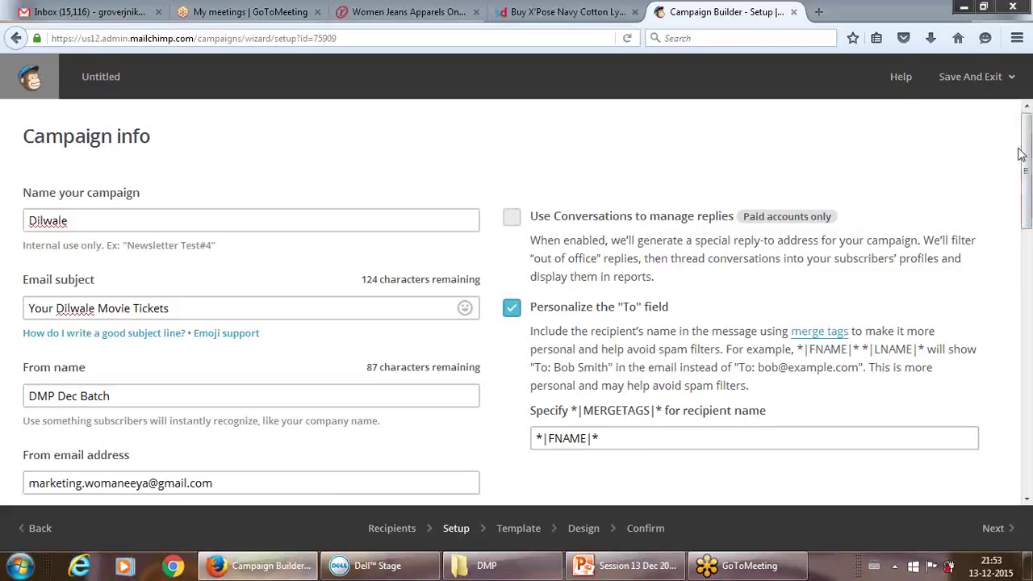
drag(1026, 121, 1027, 201)
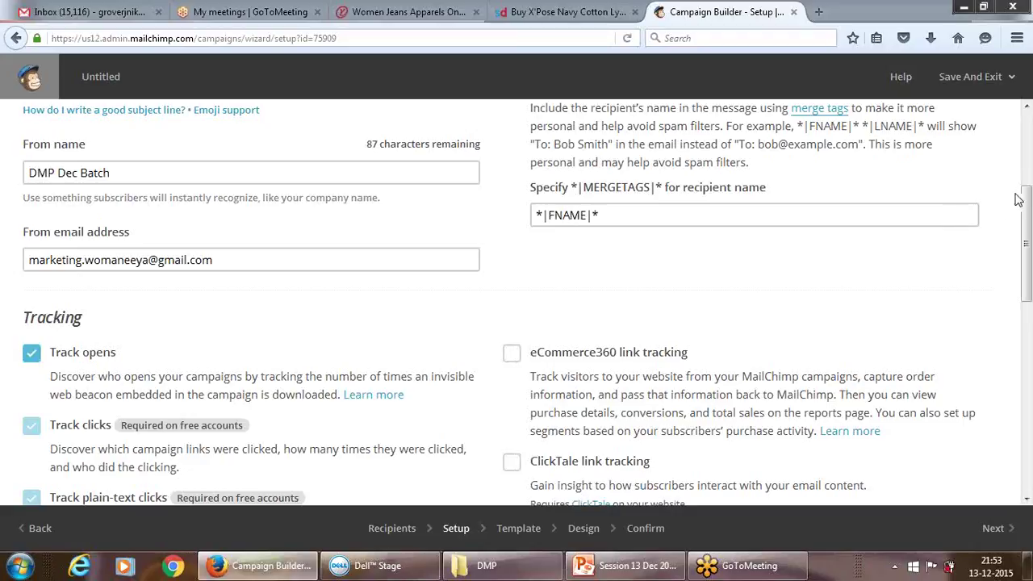
scroll(448, 237, up, 1)
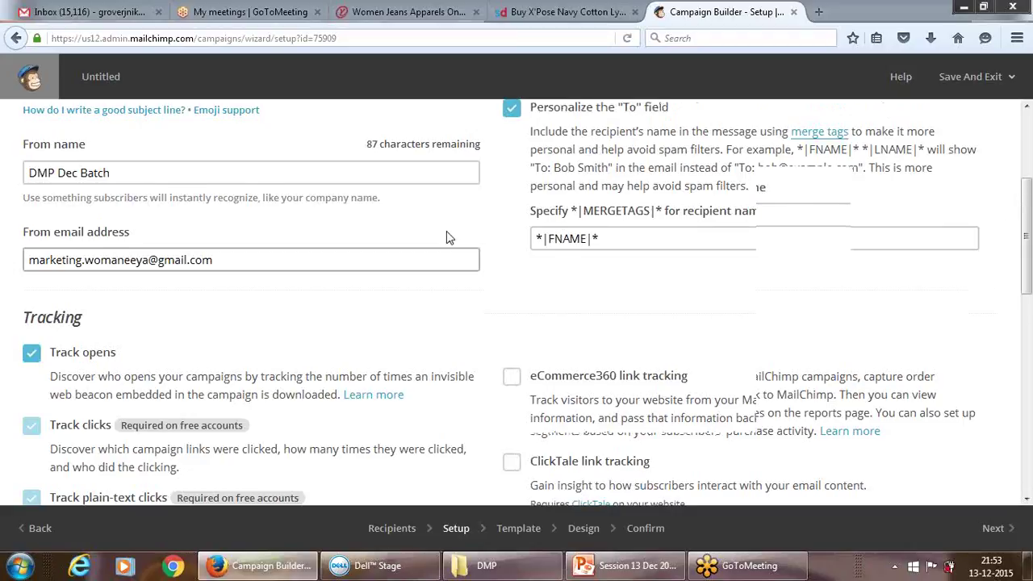
scroll(446, 230, up, 4)
click(221, 245)
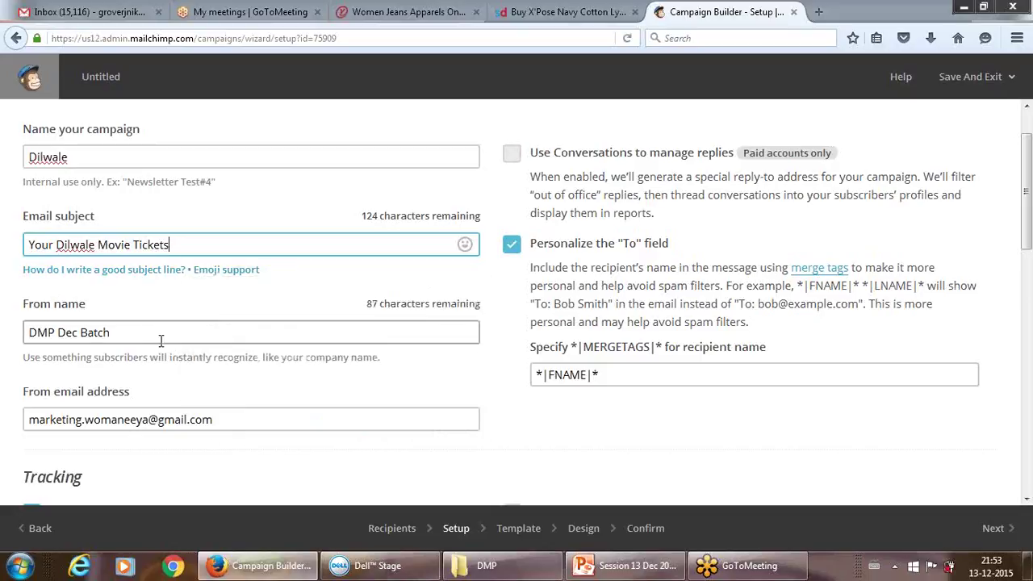
key(Tab)
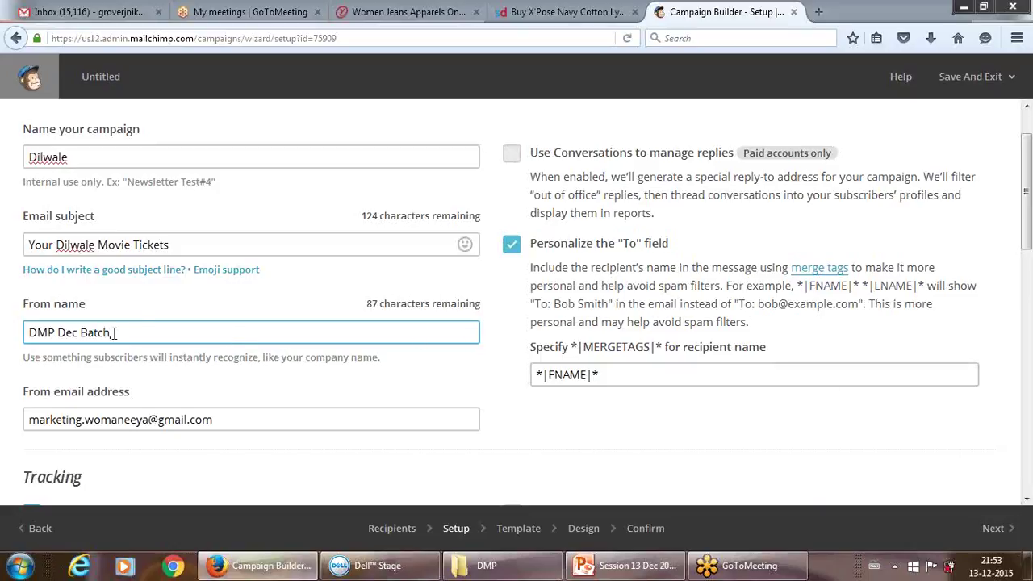
- Try renaming the From name, then undo it to keep 'DMP Dec Batch'
drag(113, 333, 2, 328)
text(Orinetal)
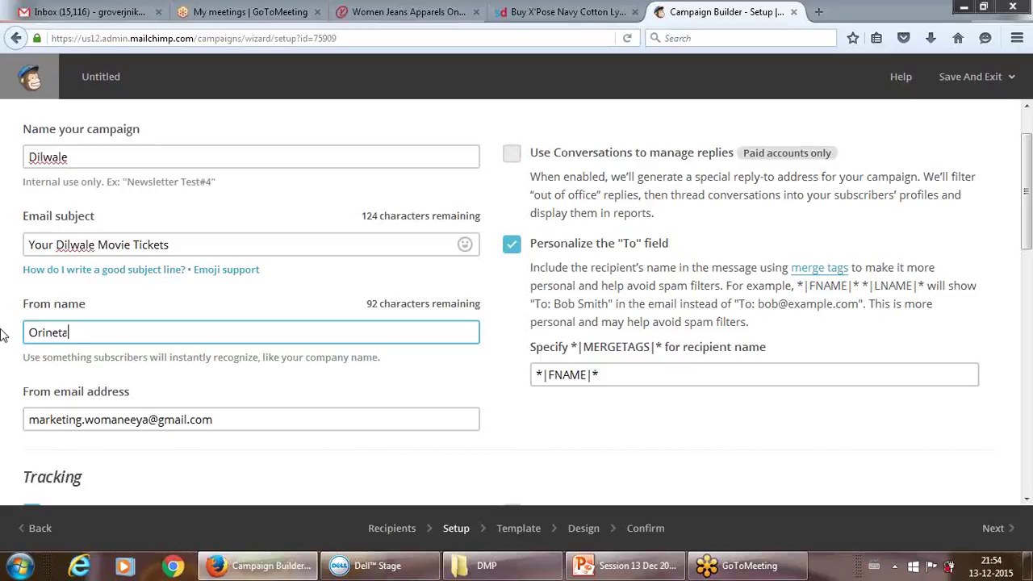
key(ctrl+z)
key(ctrl+y)
key(ctrl+z)
click(456, 456)
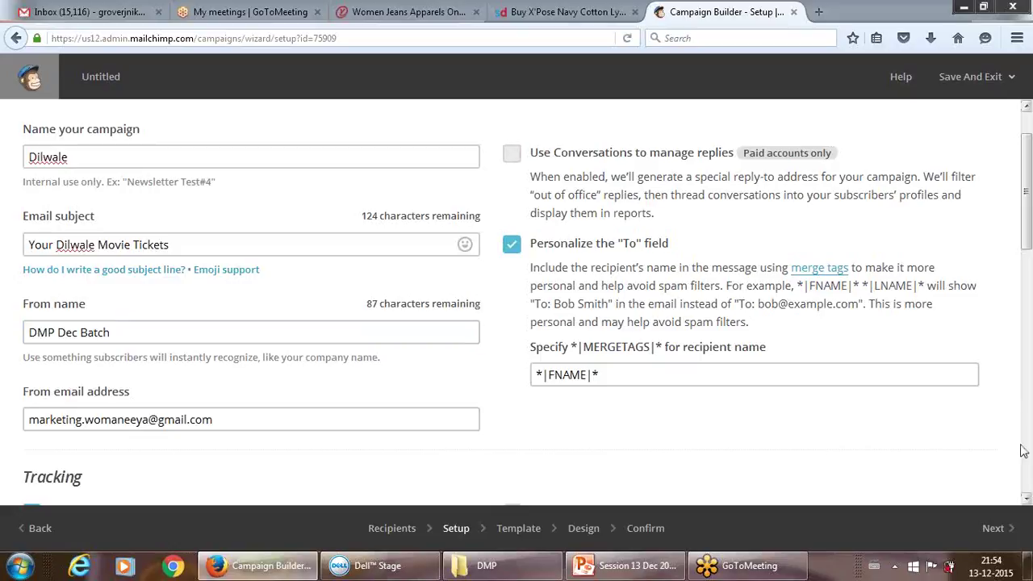
click(1026, 500)
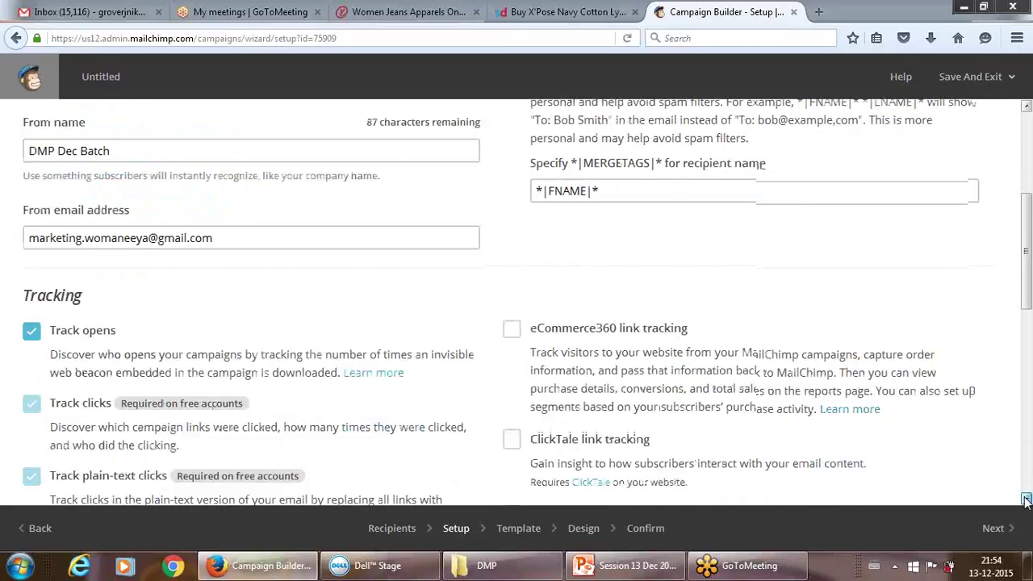
- Scroll past the tracking and social options and continue to template selection
click(1026, 500)
click(1026, 500)
click(1026, 500)
click(1026, 500)
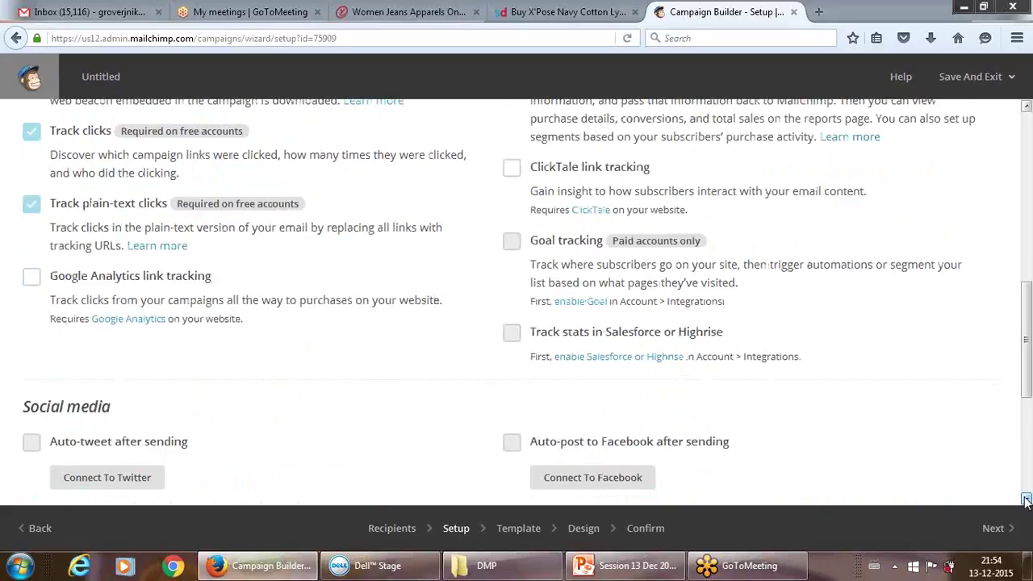
click(1026, 500)
click(1026, 500)
click(1026, 500)
click(1026, 500)
click(1026, 500)
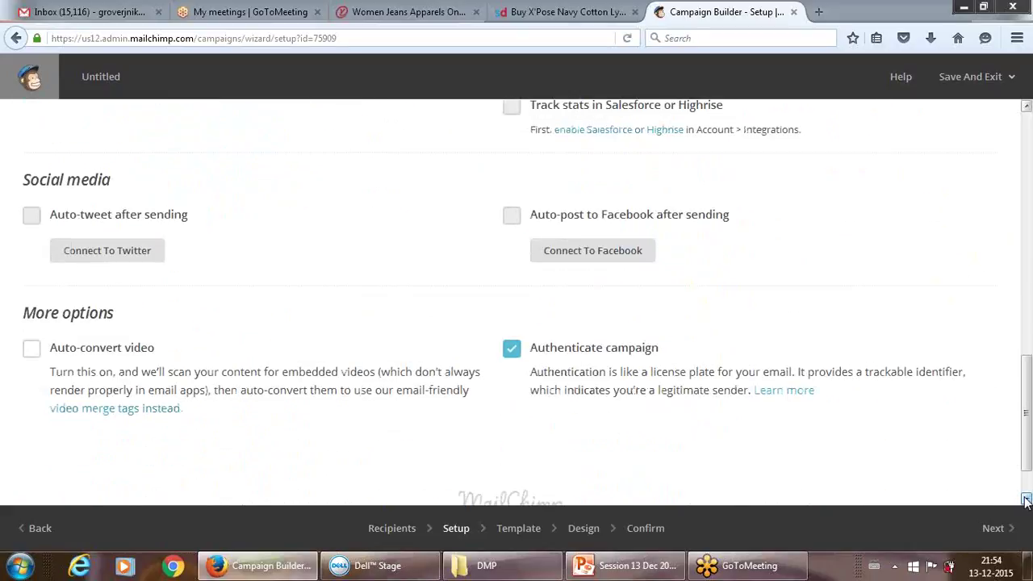
click(999, 530)
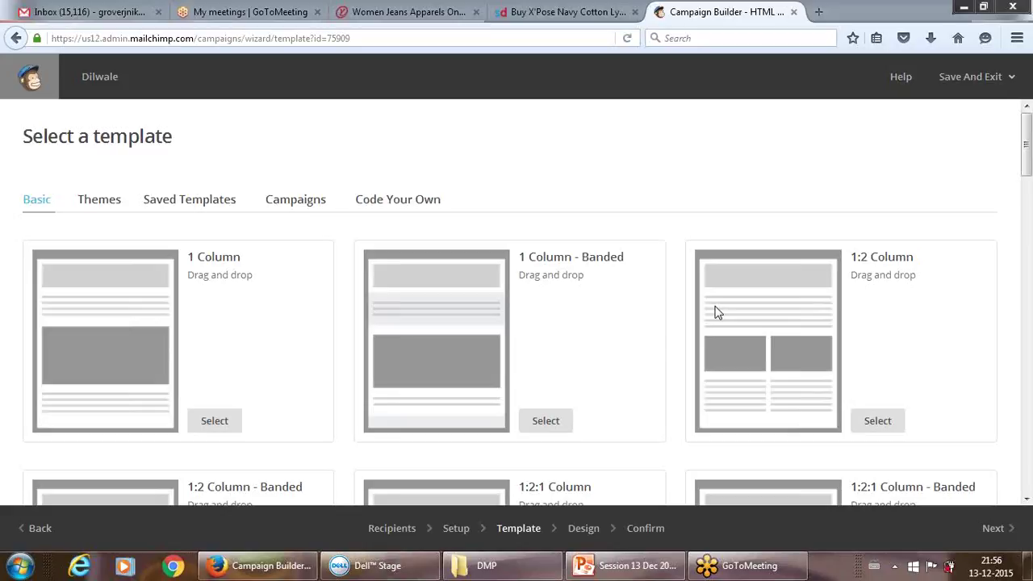
click(246, 571)
click(246, 571)
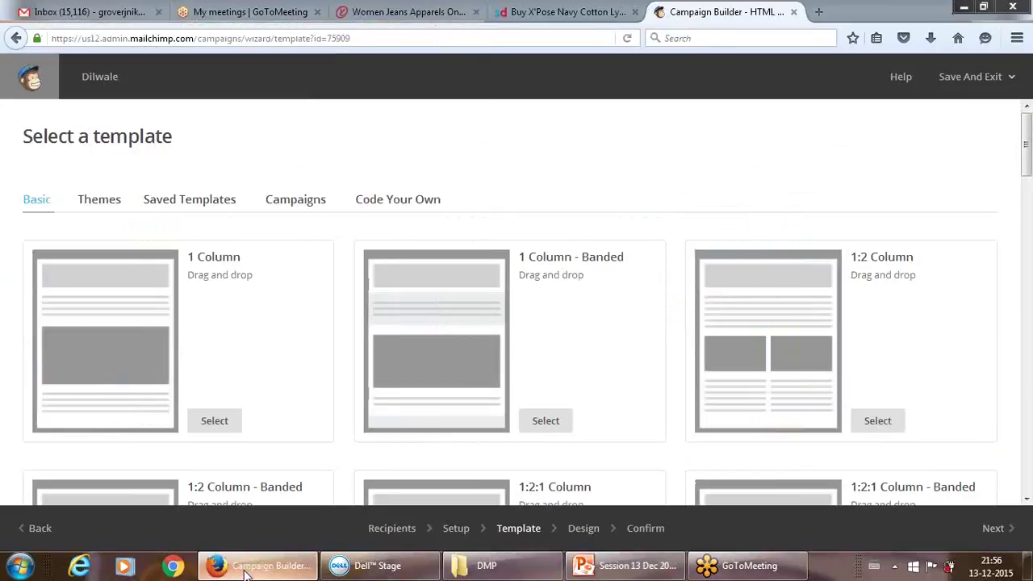
- Switch to the Gmail Inbox tab and browse the messages for the comics newsletter
click(89, 11)
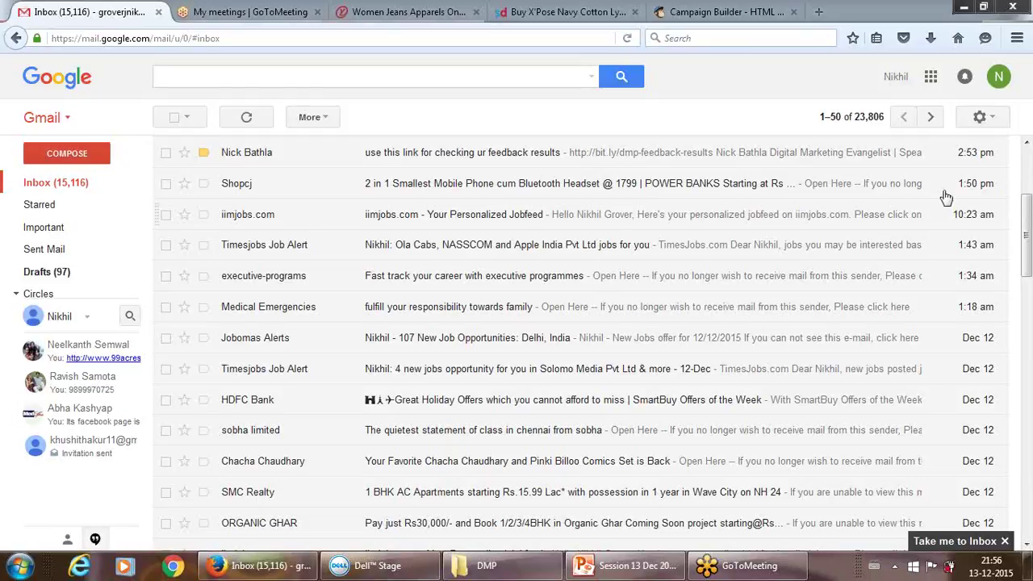
drag(1026, 234, 1028, 479)
scroll(1027, 479, up, 8)
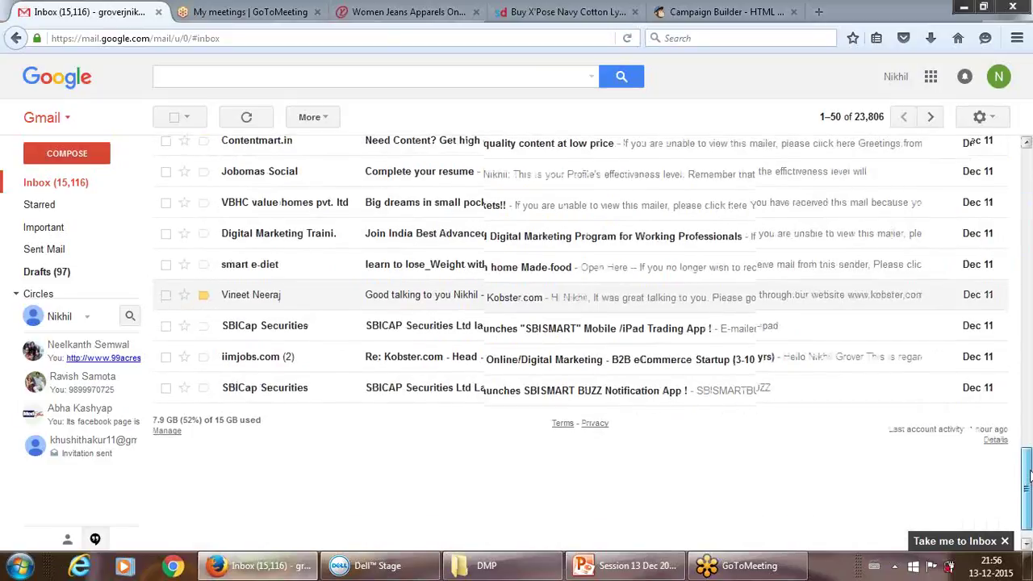
scroll(1027, 484, down, 5)
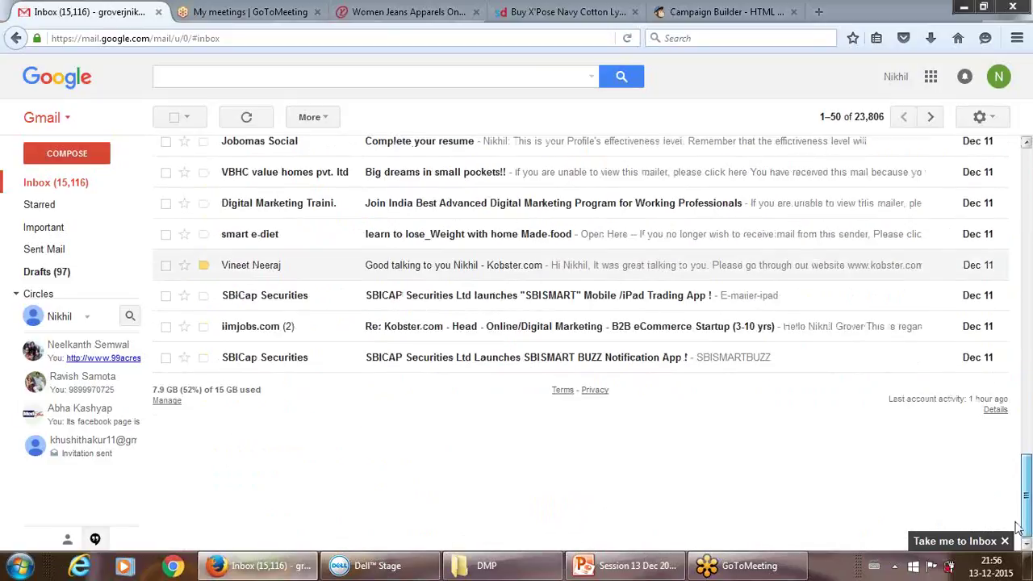
drag(1026, 510, 1021, 288)
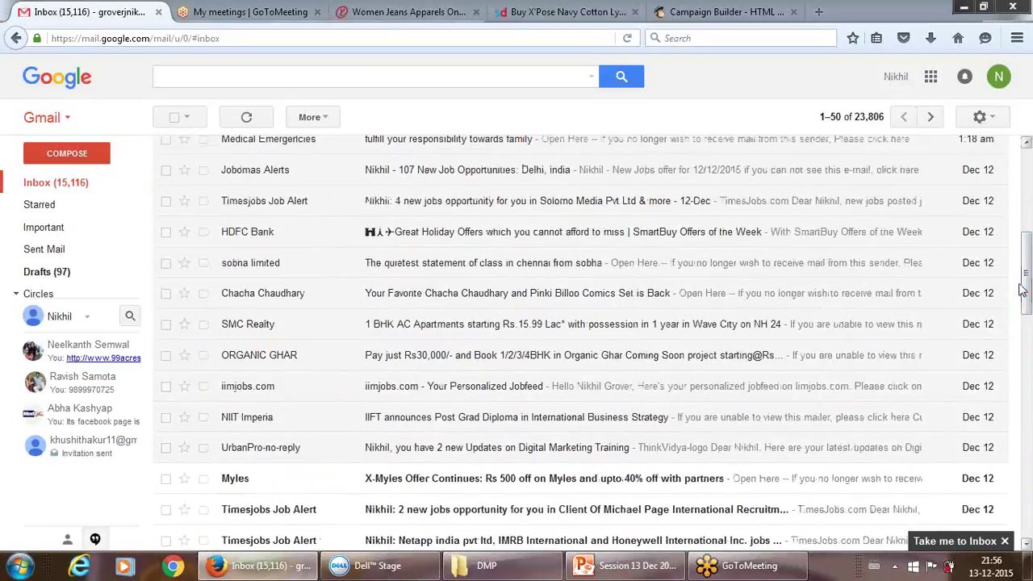
click(379, 295)
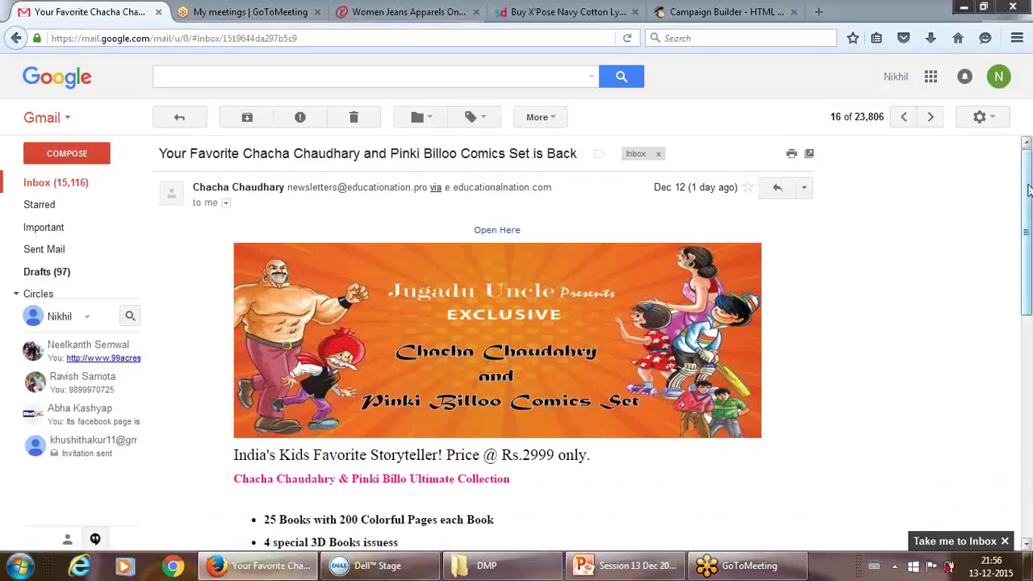
- Scroll through the Chacha Chaudhary comics email and select its web address
scroll(1028, 208, down, 1)
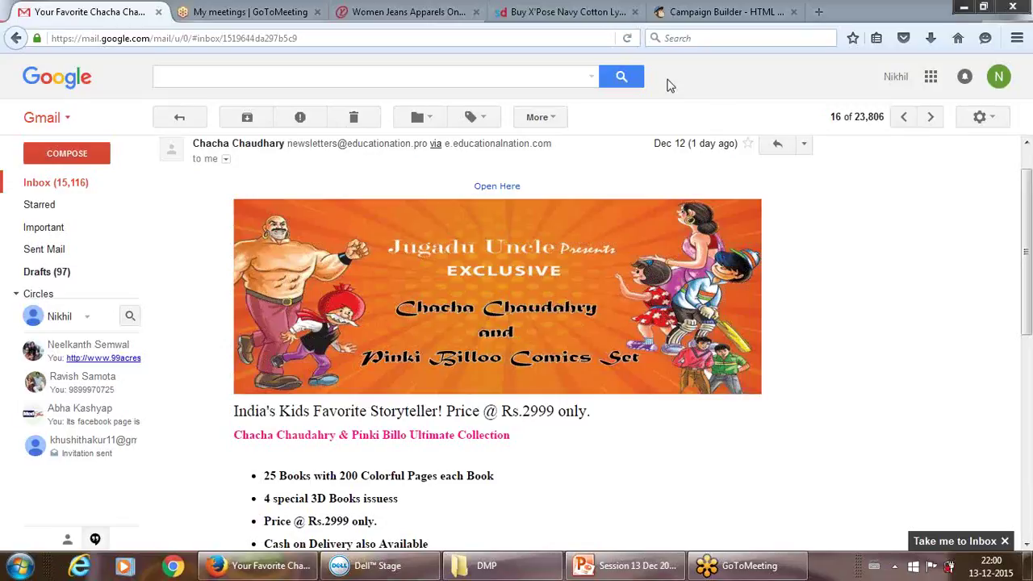
mouse_move(656, 572)
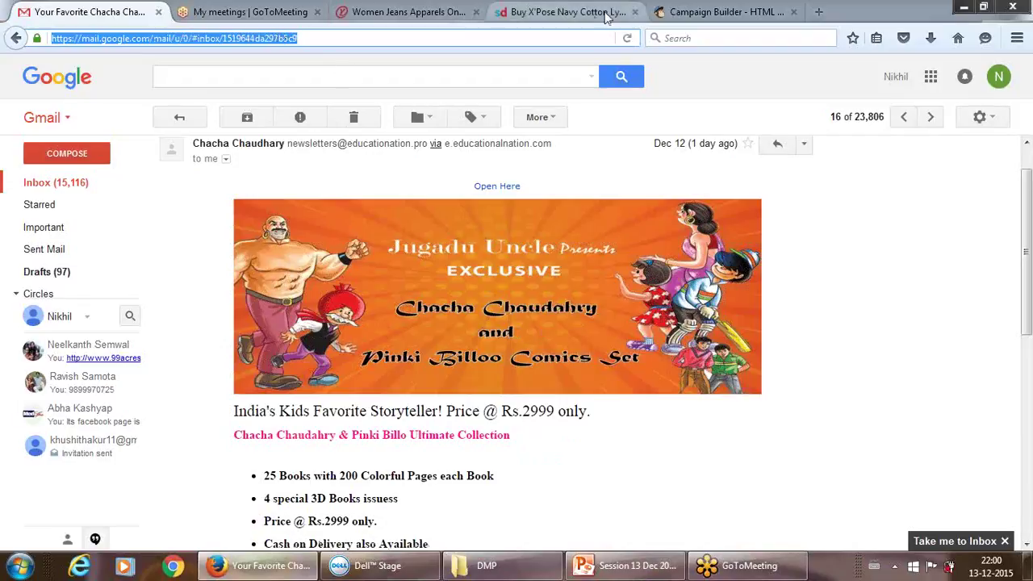
click(742, 109)
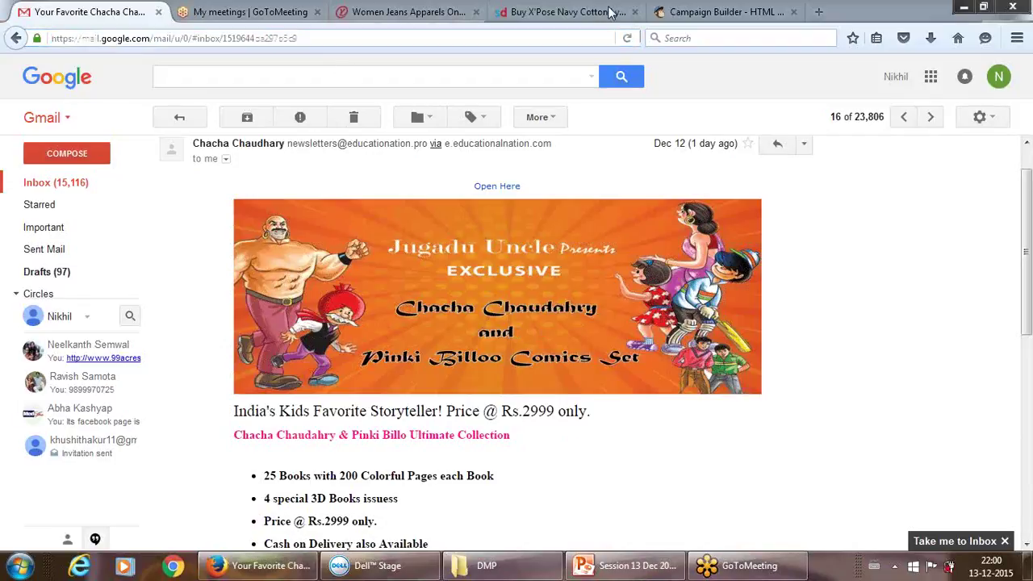
- Back in the Campaign Builder, choose the 1 Column - Banded template and delete the preheader block
click(698, 12)
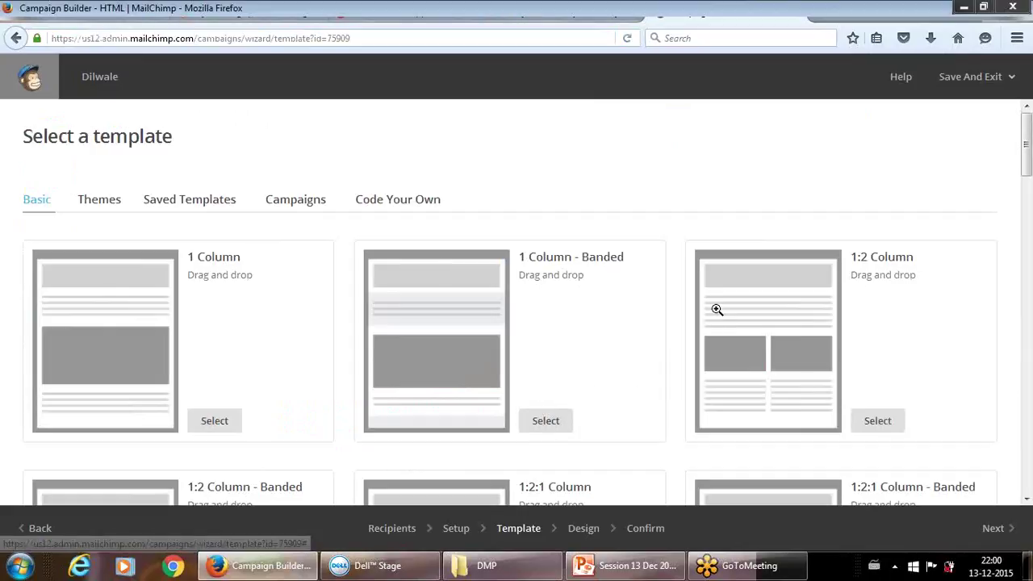
drag(1027, 129, 1027, 153)
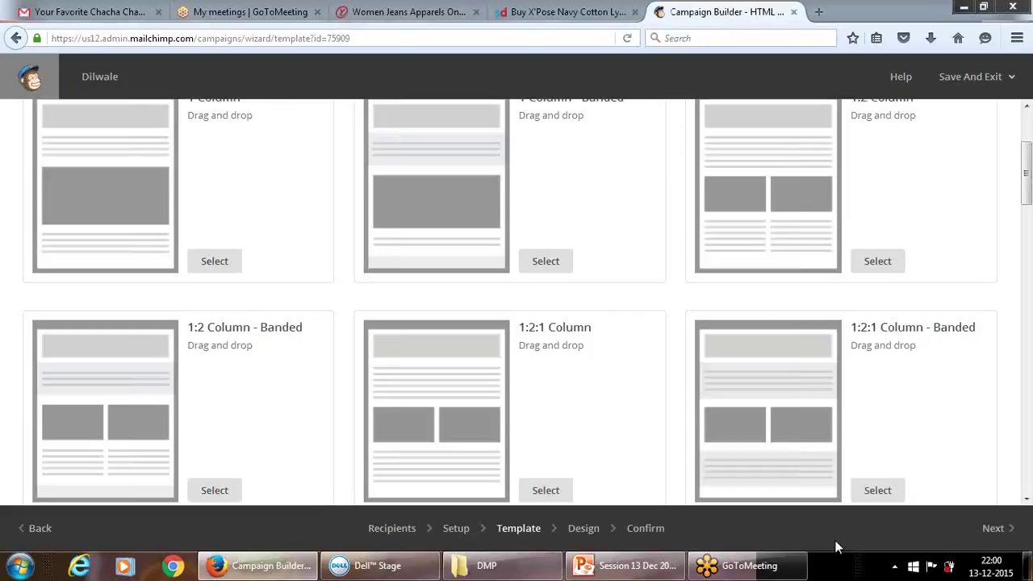
click(545, 260)
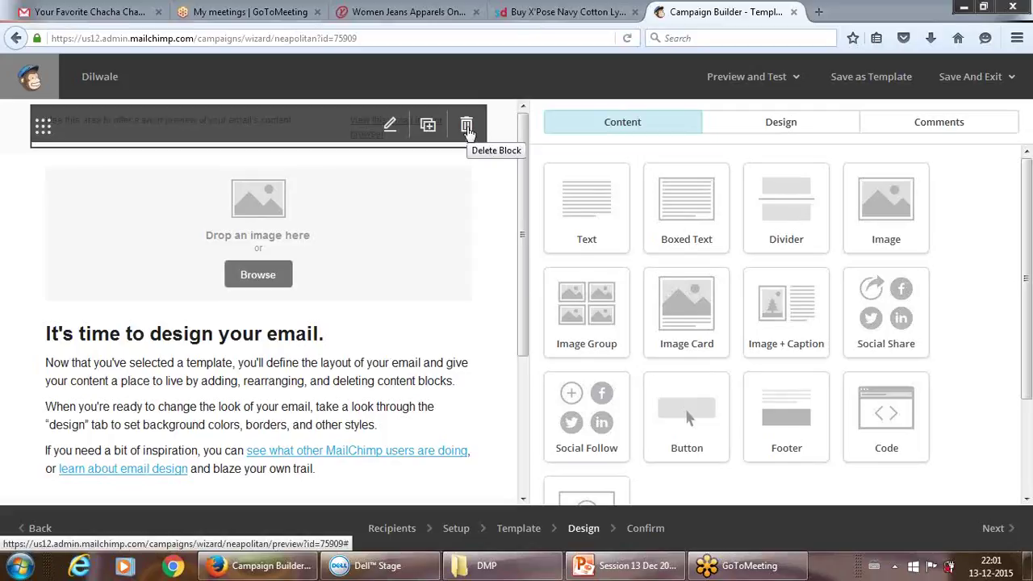
click(466, 126)
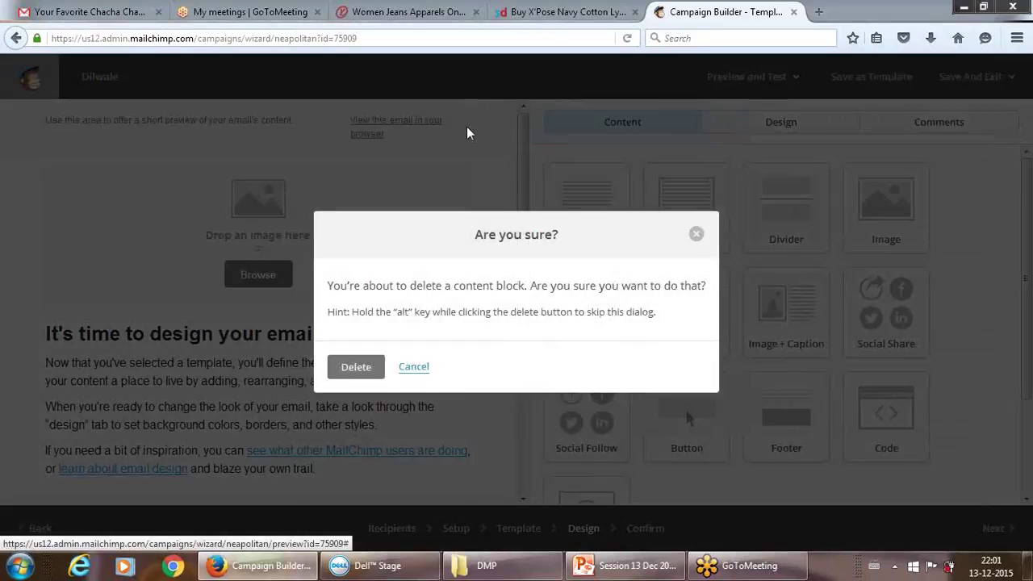
- Confirm deleting the preheader block and open the File Manager from the image block
click(355, 366)
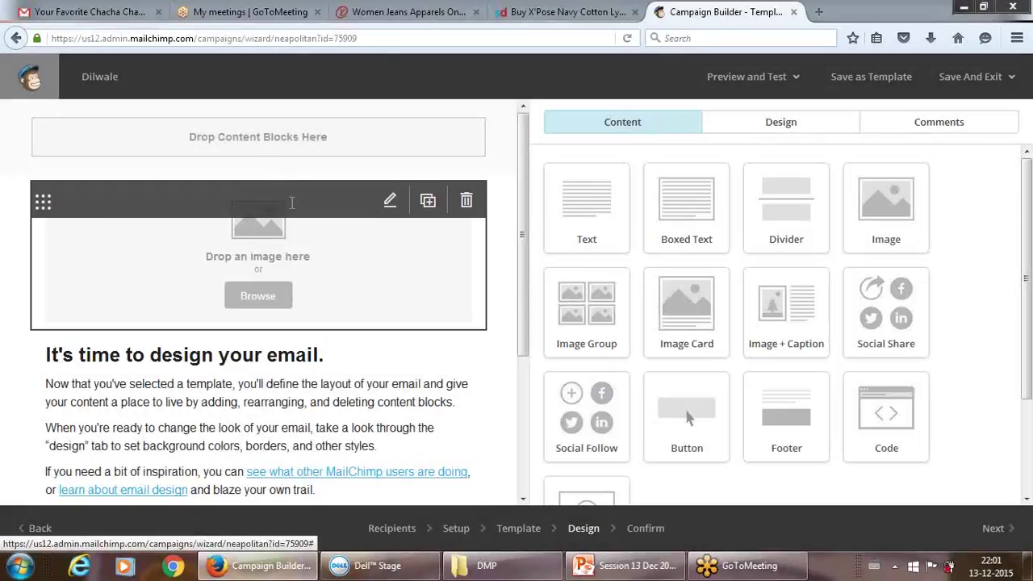
click(258, 298)
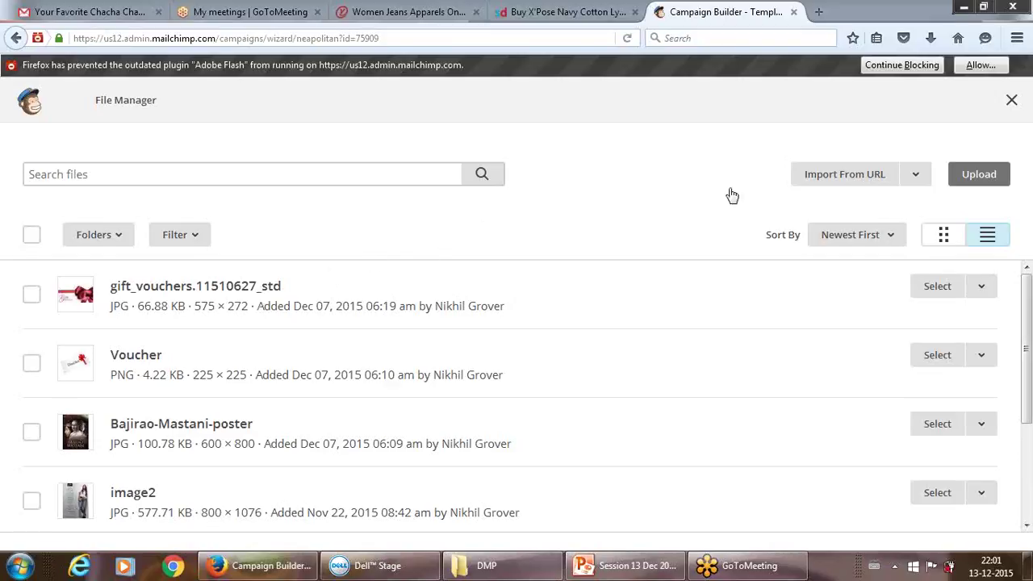
- Start a new image upload and navigate to the Pictures > Movies Poster folder
click(970, 176)
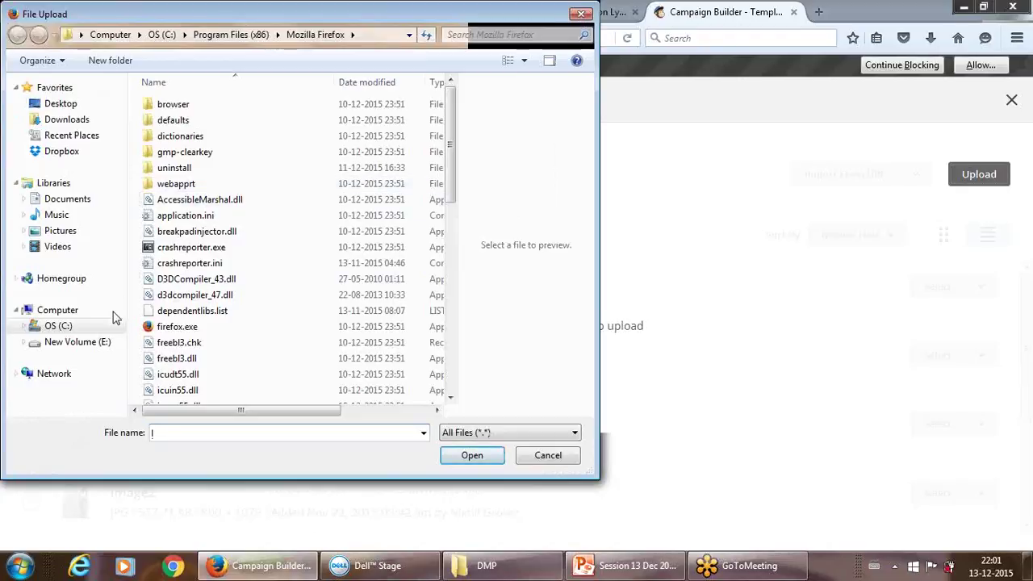
click(87, 345)
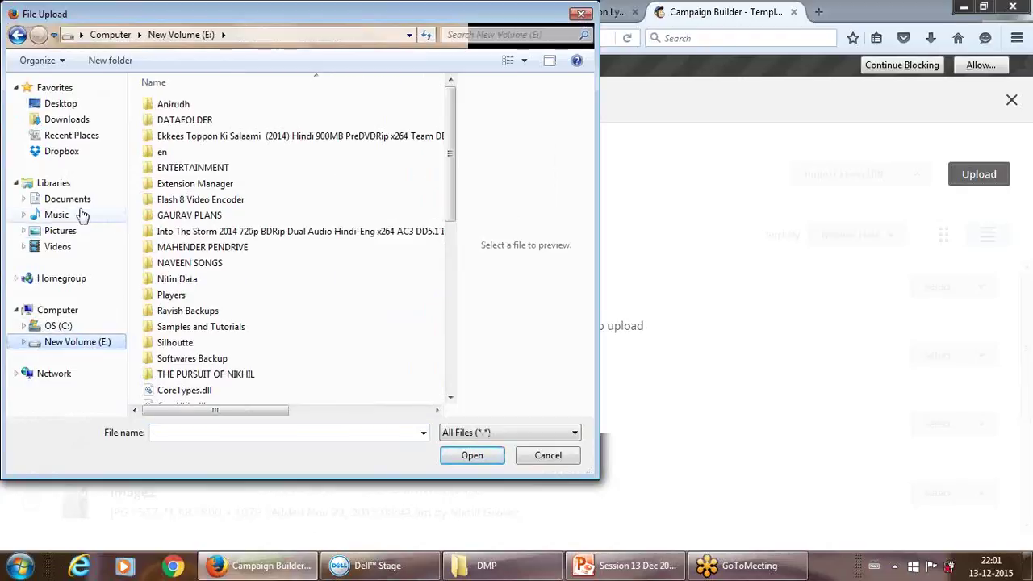
click(60, 231)
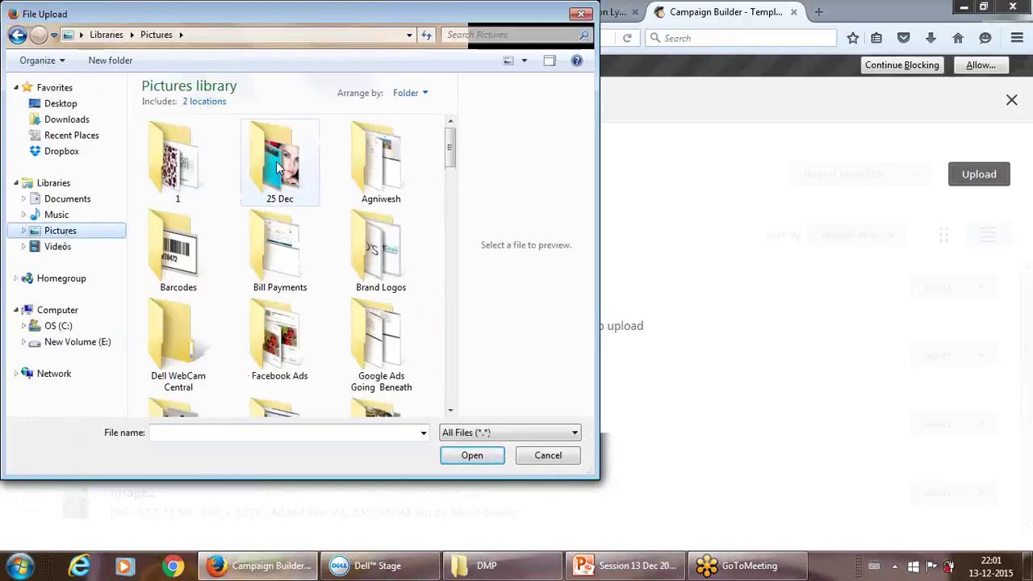
click(277, 165)
key(d)
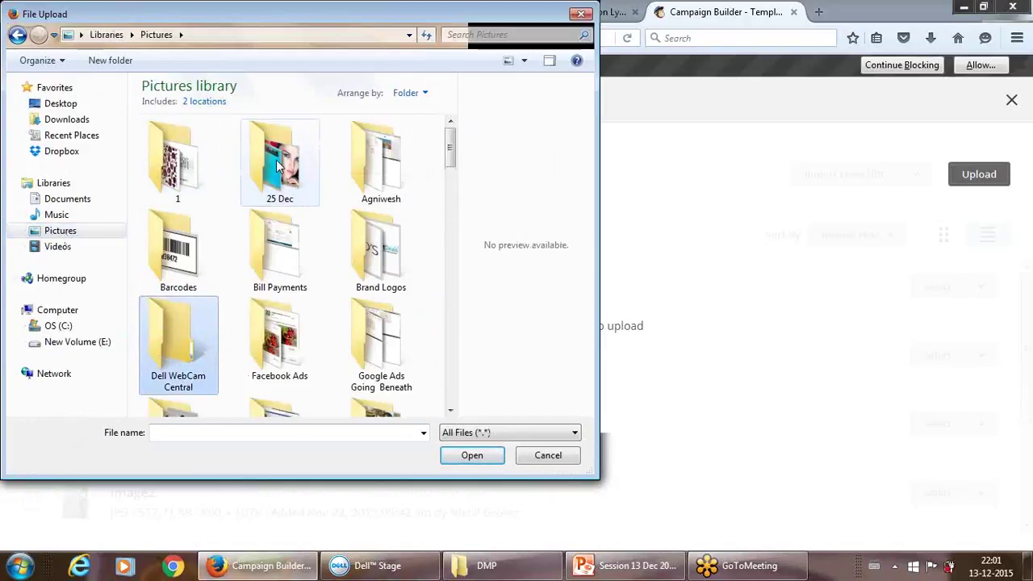
key(Right)
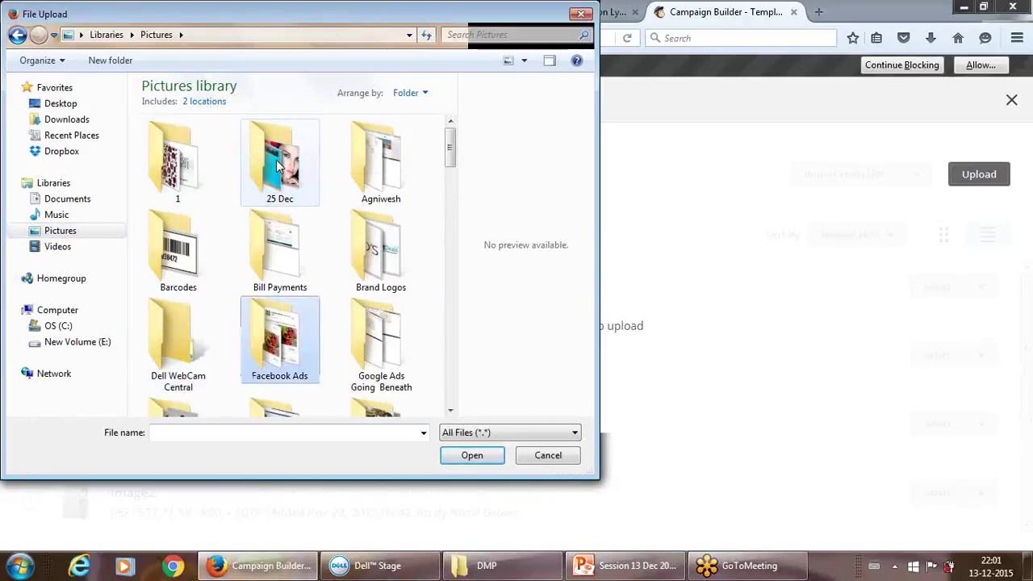
key(Down)
key(Down)
key(Up)
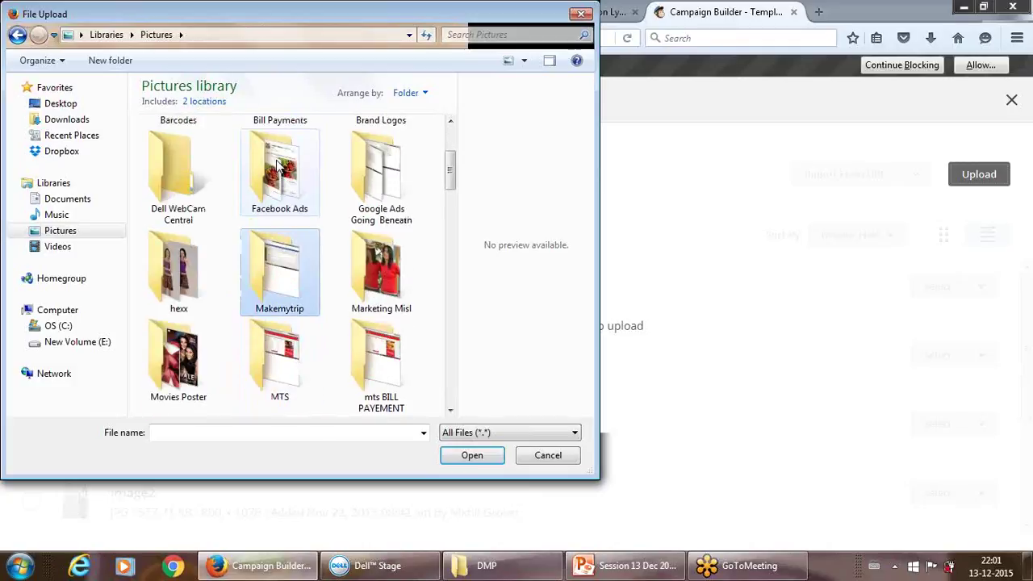
key(Up)
key(Up)
key(Down)
key(Down)
key(Down)
key(Down)
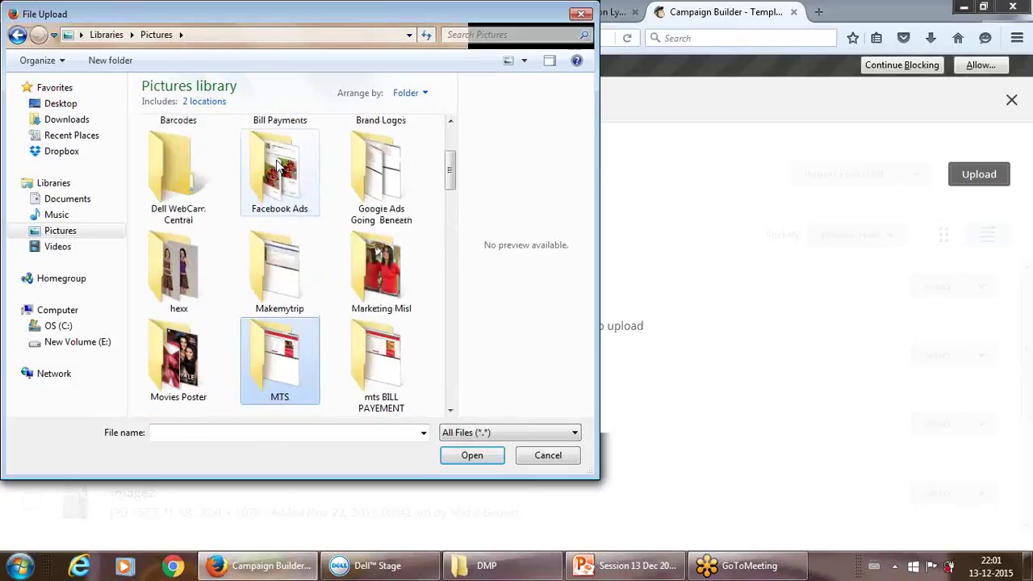
key(Left)
key(Return)
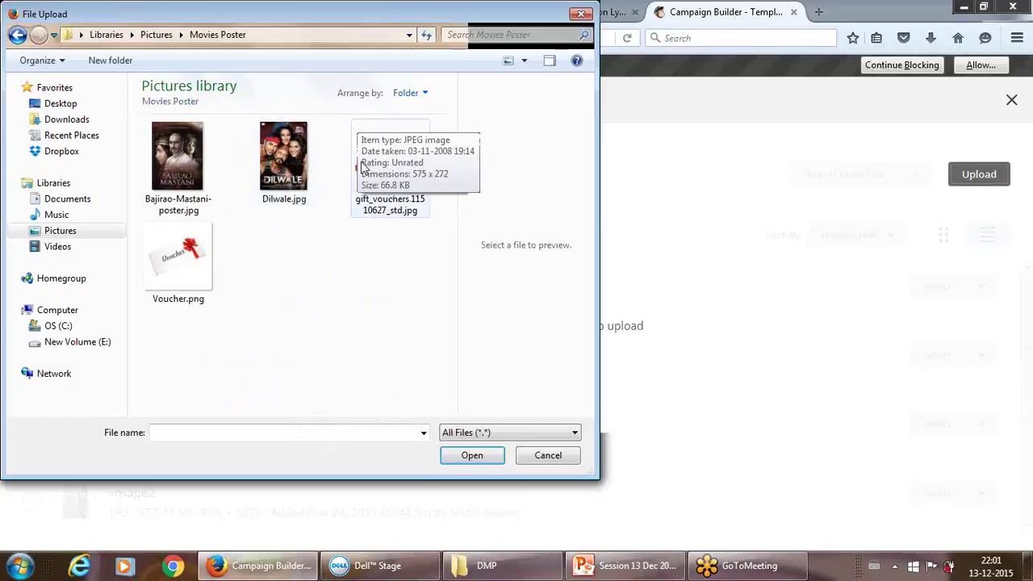
- Upload Dilwale.jpg so it fills the email's image block
click(283, 161)
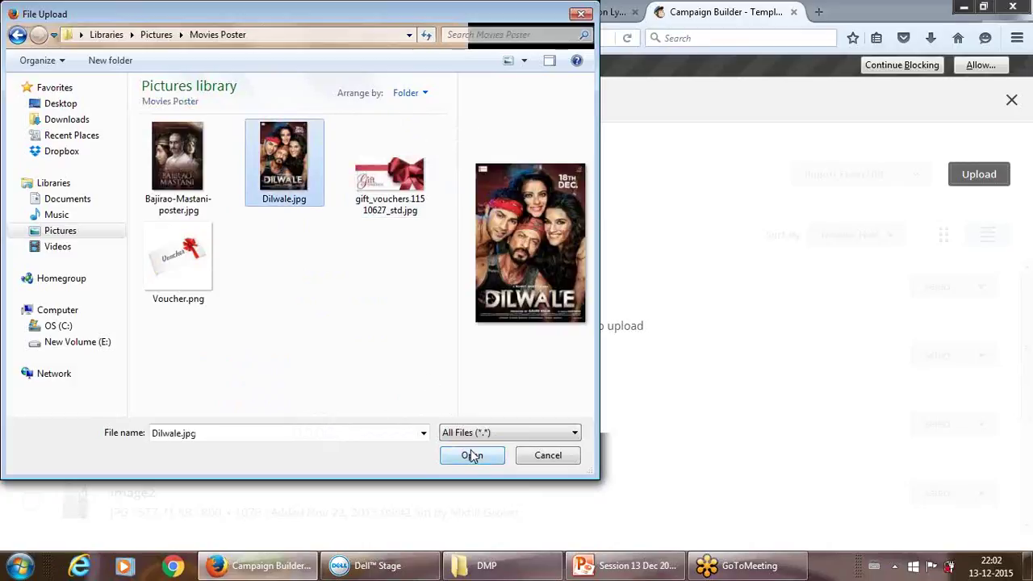
click(472, 455)
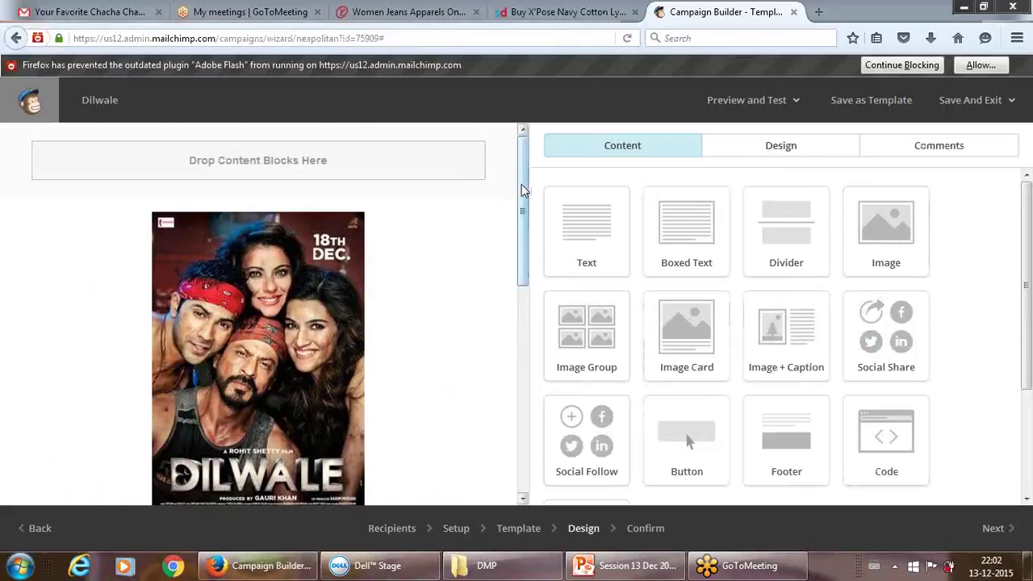
drag(521, 184, 523, 282)
- Replace the text block heading with 'Avail your free movie tickets'
mouse_move(375, 354)
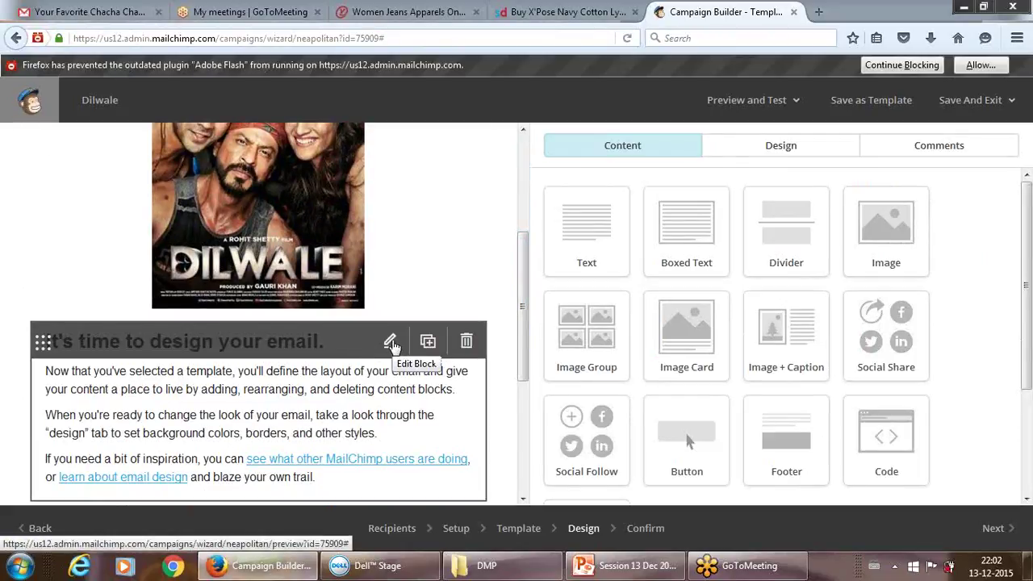
click(392, 343)
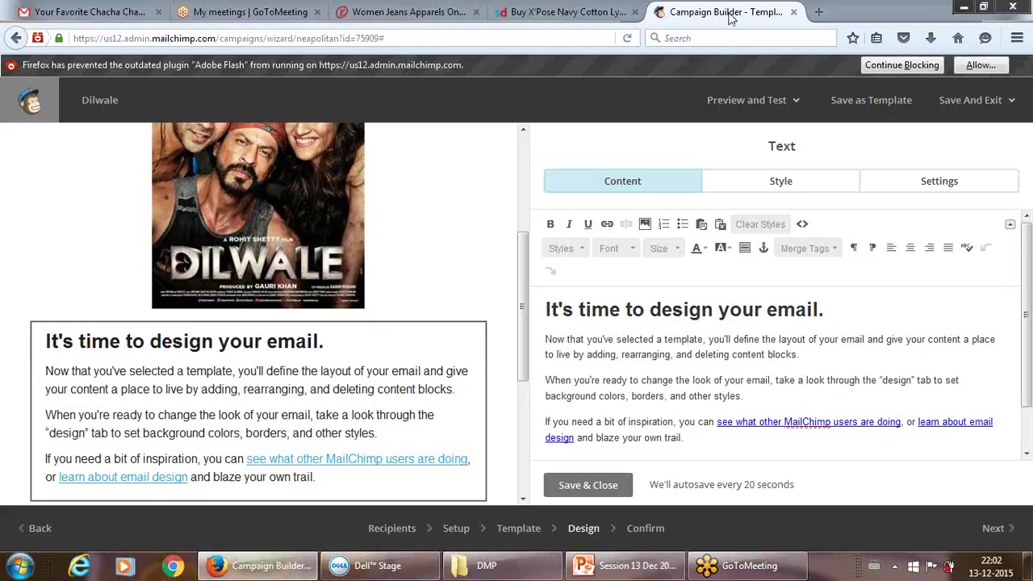
click(699, 295)
drag(548, 309, 824, 313)
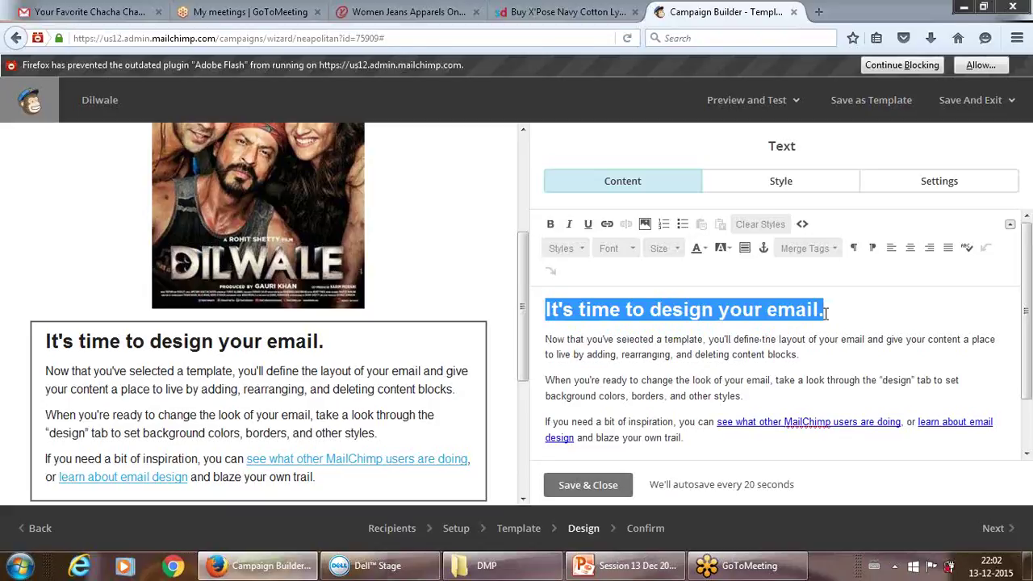
text(Your)
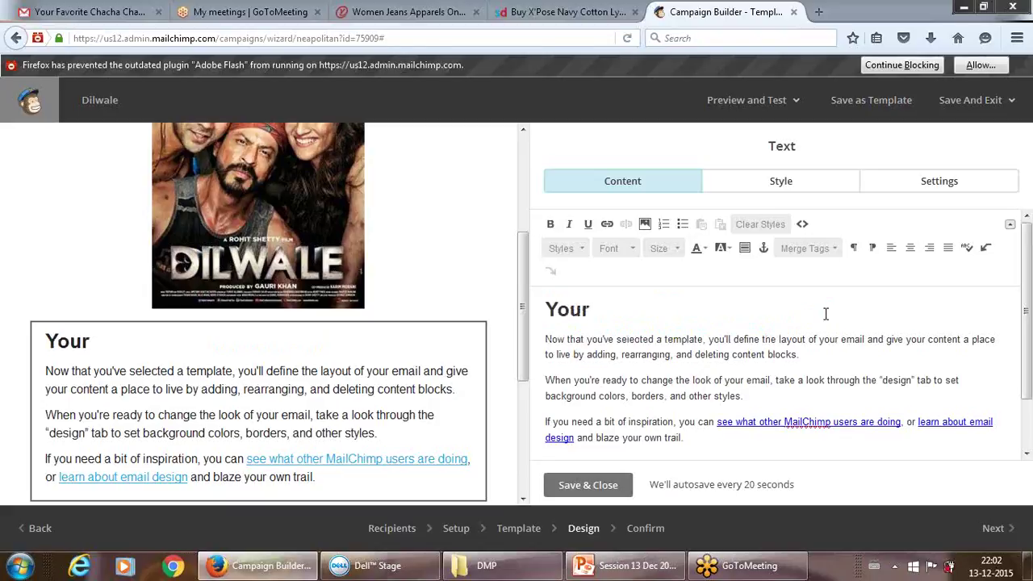
key(BackSpace)
key(BackSpace)
key(BackSpace)
key(BackSpace)
text(Ab)
key(BackSpace)
text(vail your)
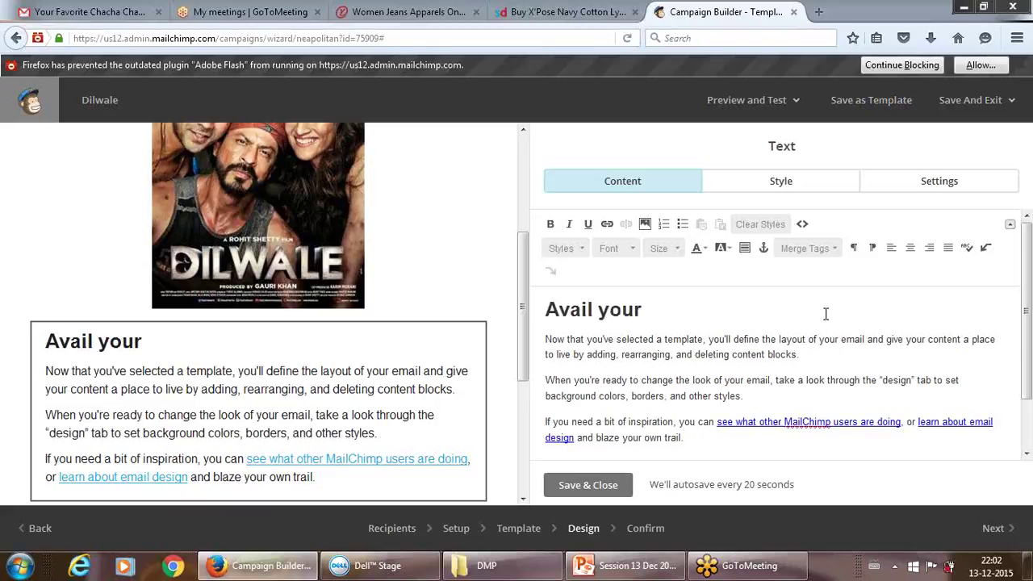
text( free m)
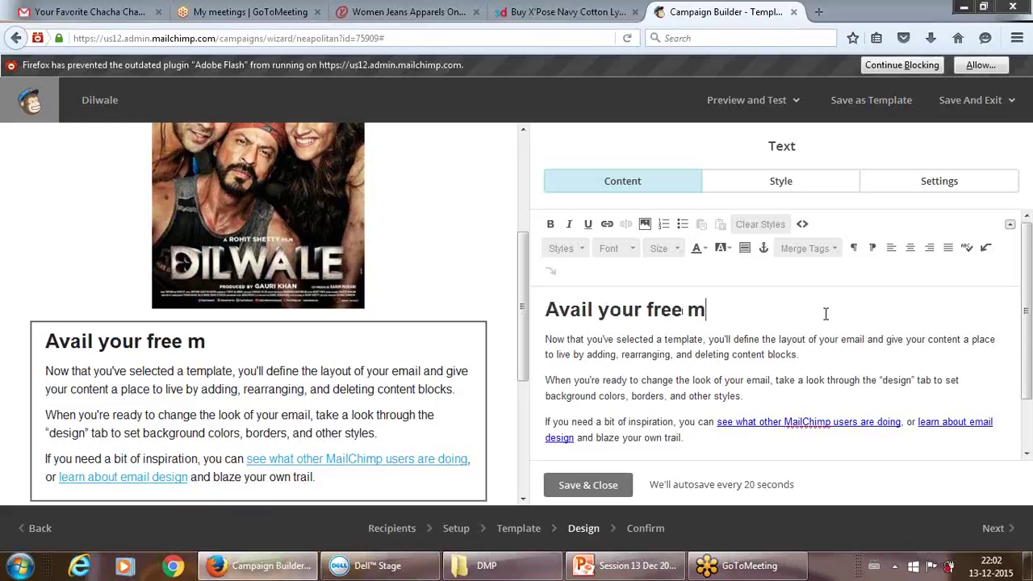
text(ovie ti)
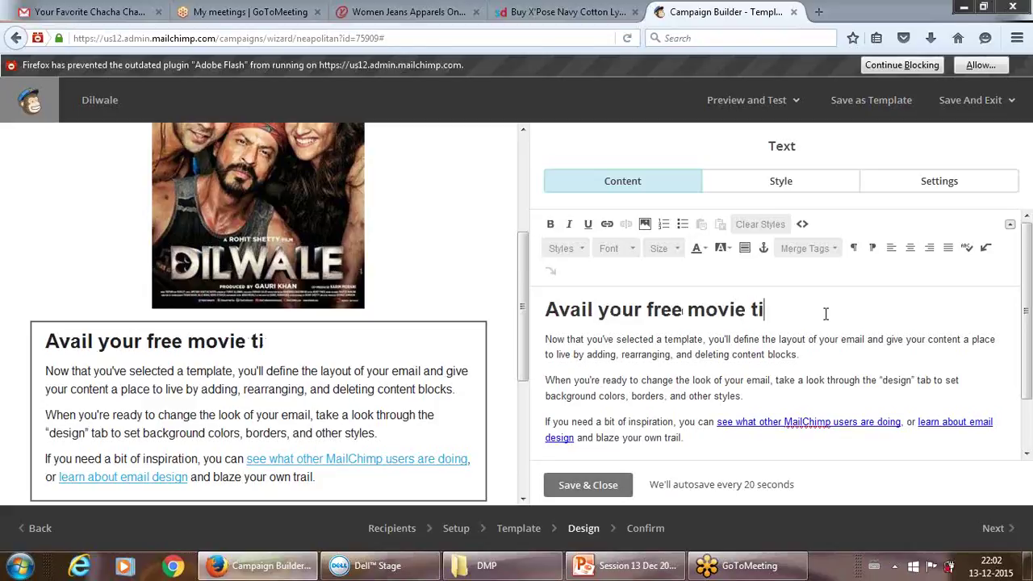
text(ckets)
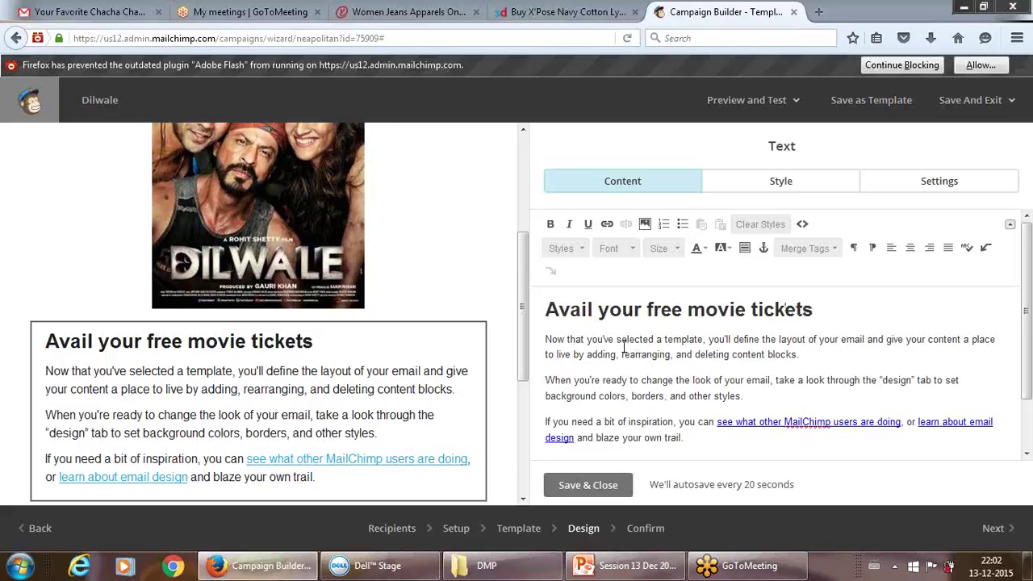
drag(545, 339, 799, 355)
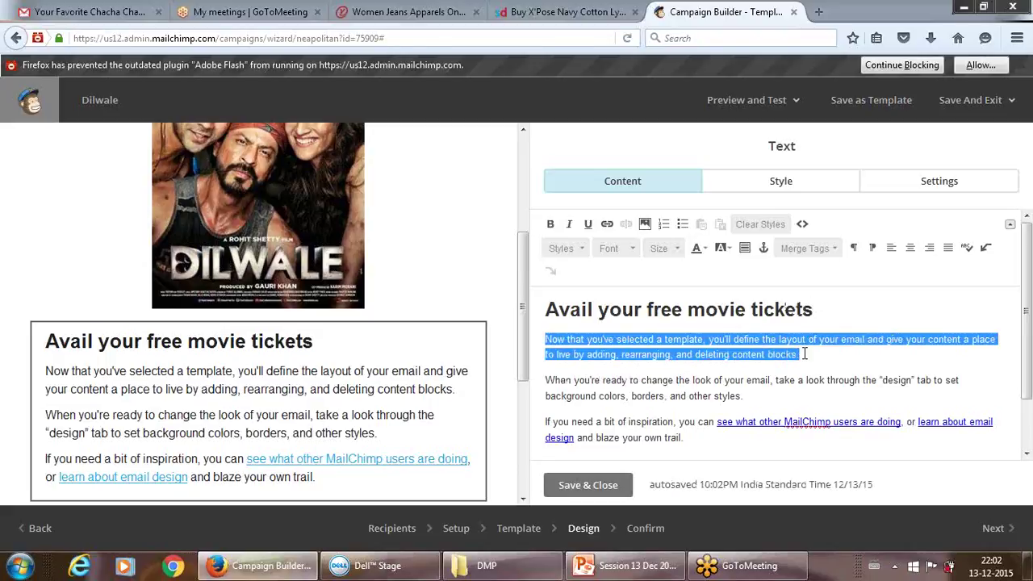
- Replace the placeholder paragraphs with 'Orienta is offering you free tickets for upcoming blockbuster Dilwale.'
key(shift+Down)
key(shift+Down)
key(shift+Down)
key(shift+Down)
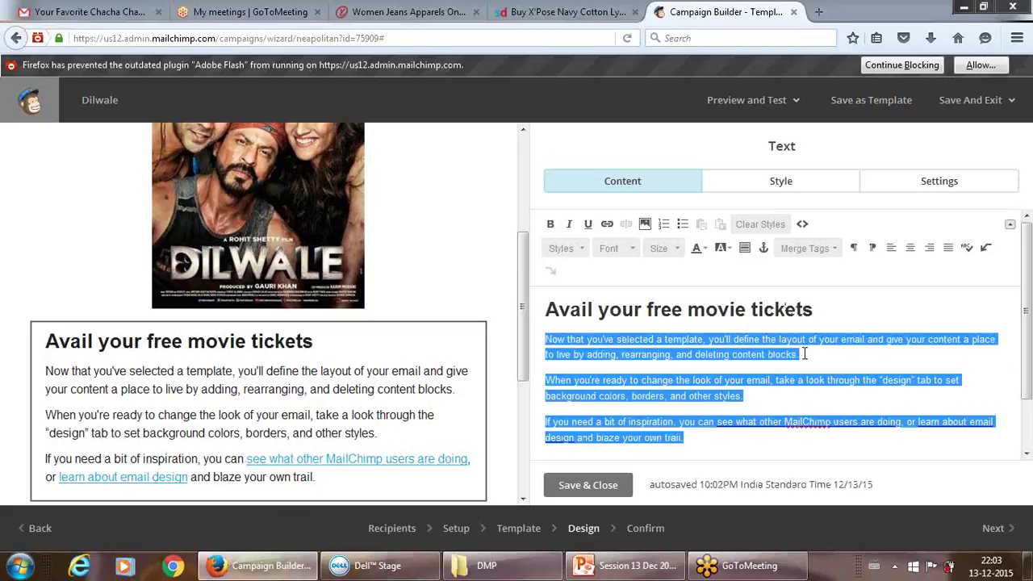
key(Delete)
text(Orienta)
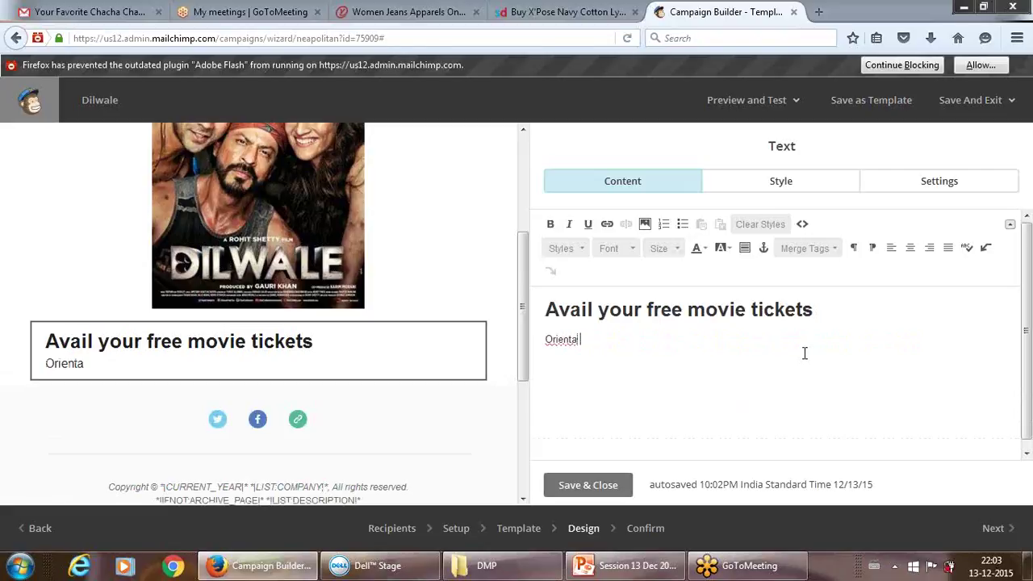
text( is offering you )
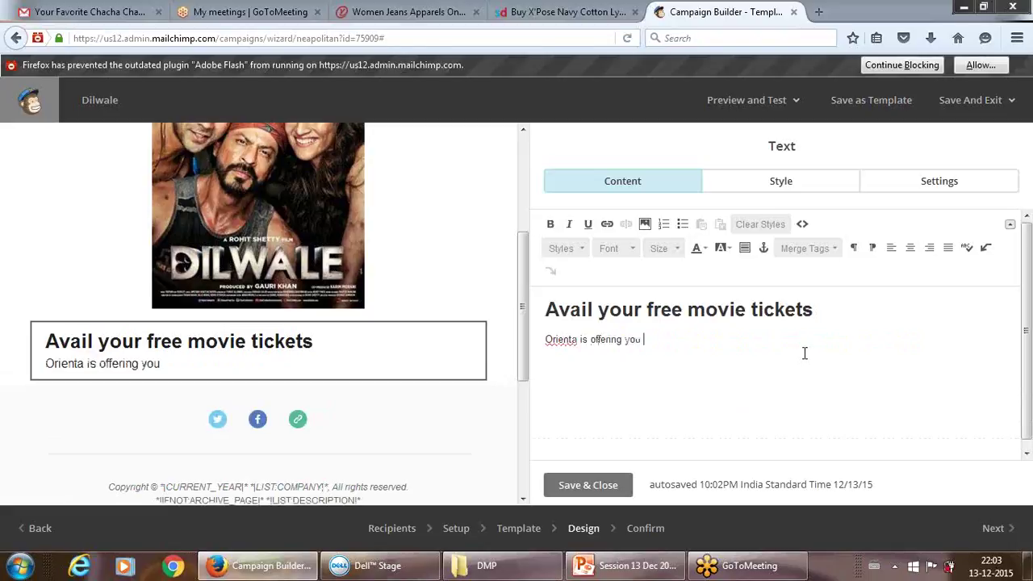
text(free tickets for )
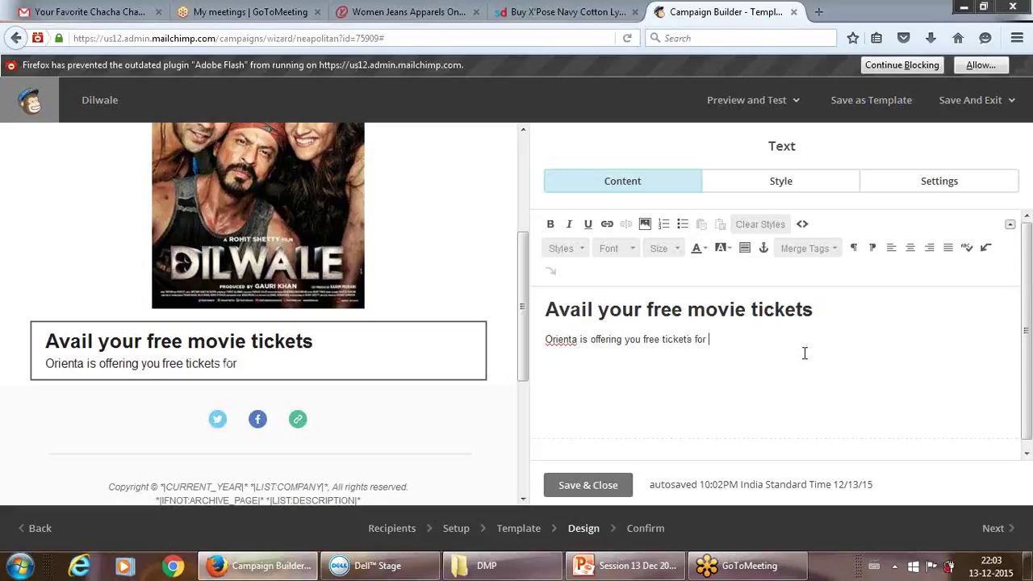
text(upcming)
key(BackSpace)
key(BackSpace)
key(BackSpace)
key(BackSpace)
key(BackSpace)
text(oming blockbuster )
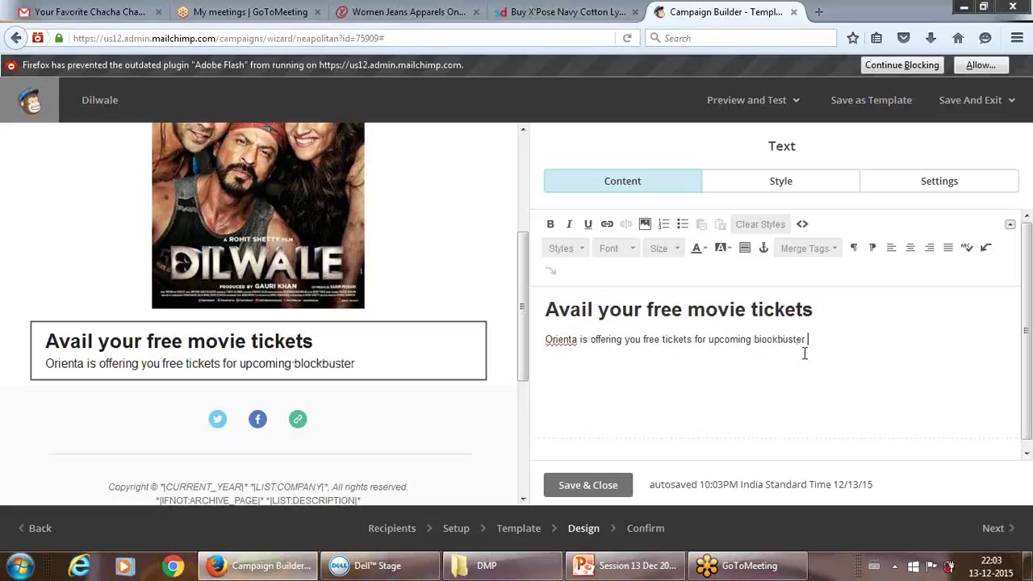
text(Dilwale.)
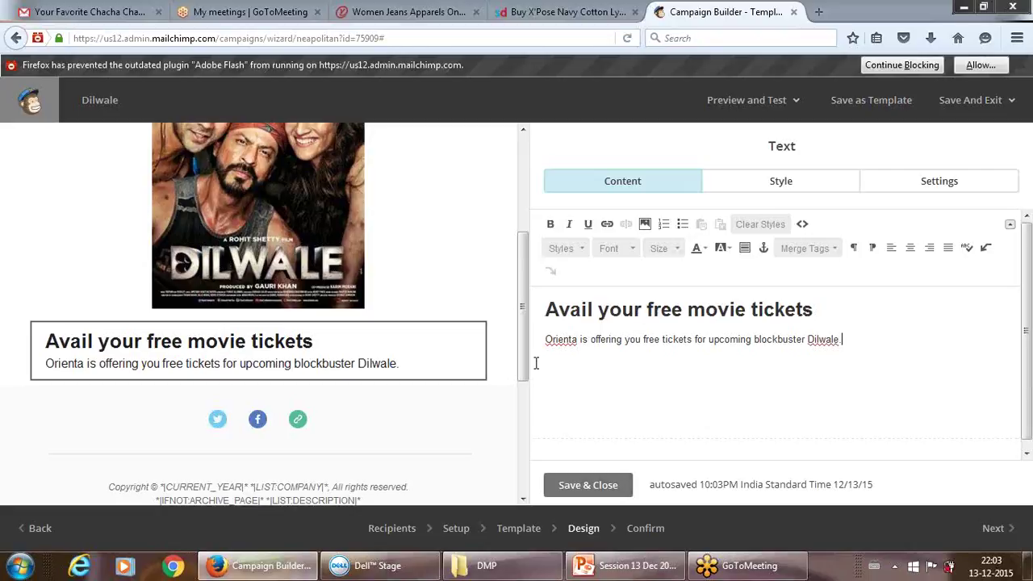
drag(535, 369, 529, 416)
- Save the text block and drop a new Image block below the social icons
click(582, 487)
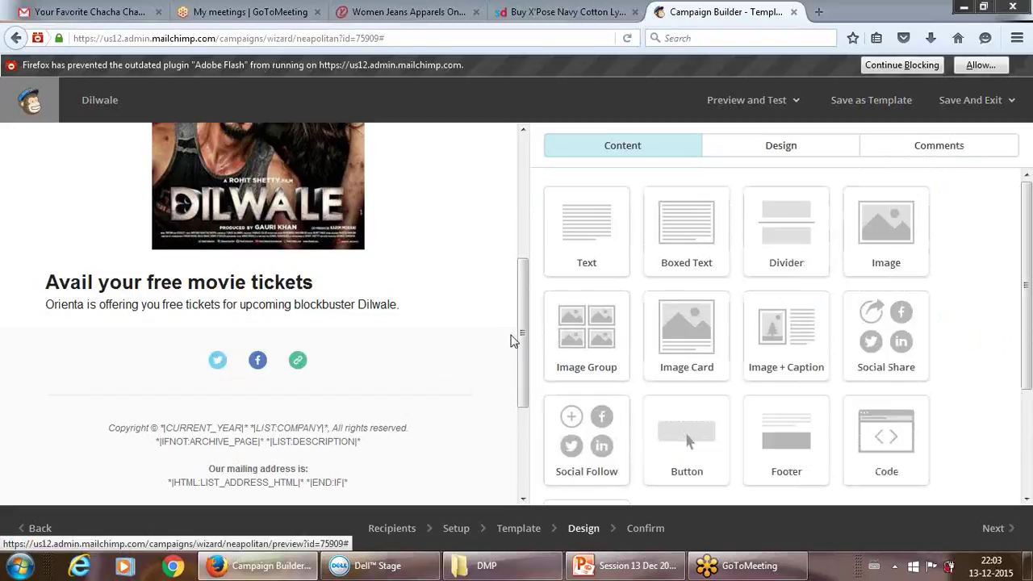
drag(520, 318, 521, 193)
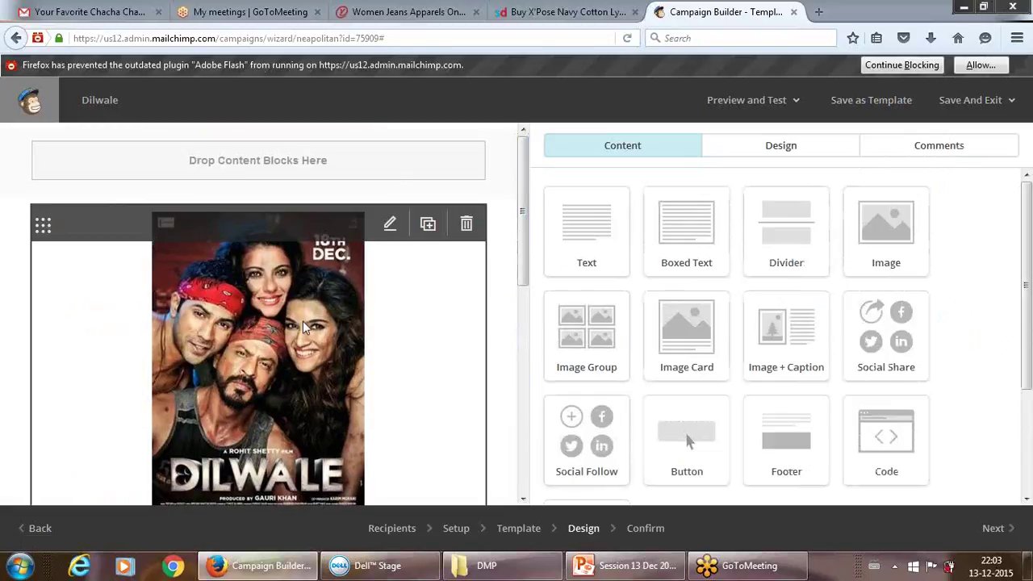
drag(523, 196, 521, 288)
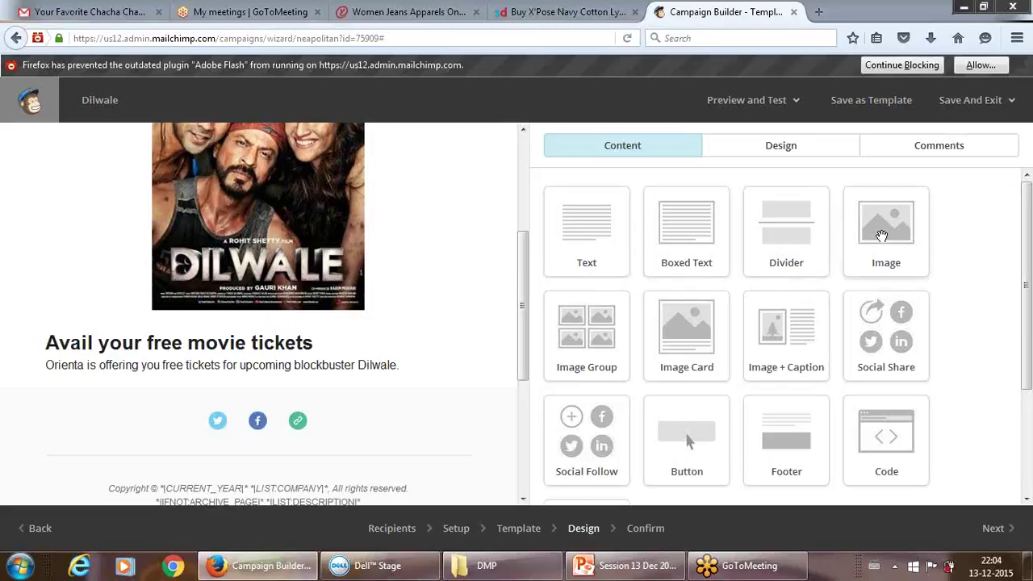
drag(881, 234, 520, 412)
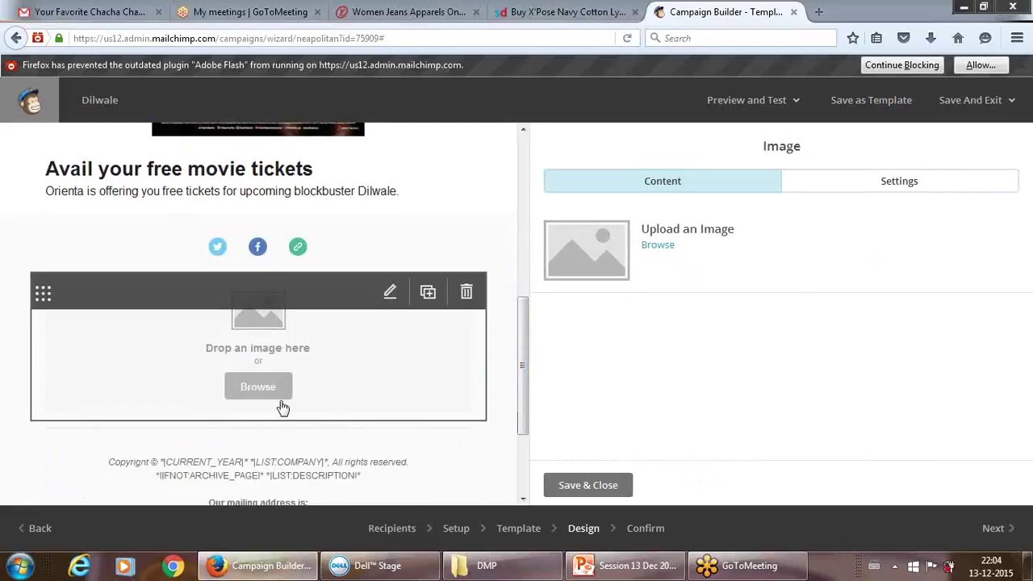
click(281, 408)
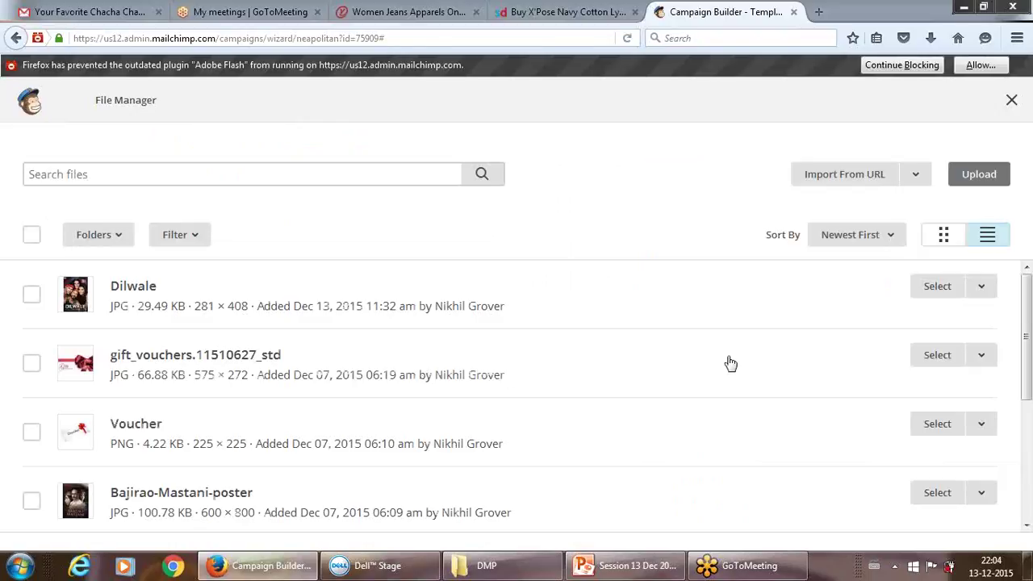
- Fill the new image block with the gift_vouchers.11510627_std picture from the File Manager
click(928, 357)
mouse_move(387, 336)
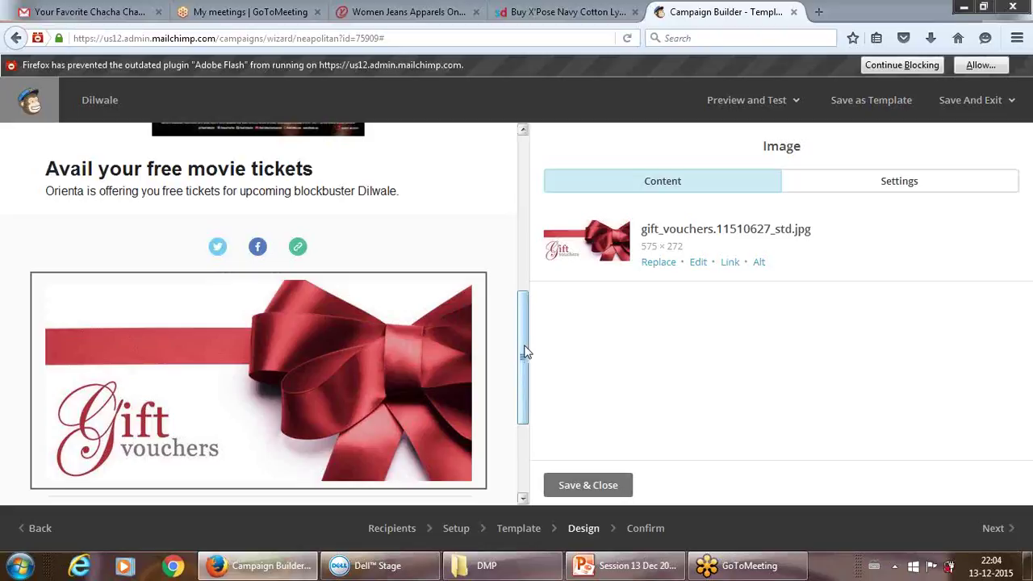
drag(524, 353, 519, 365)
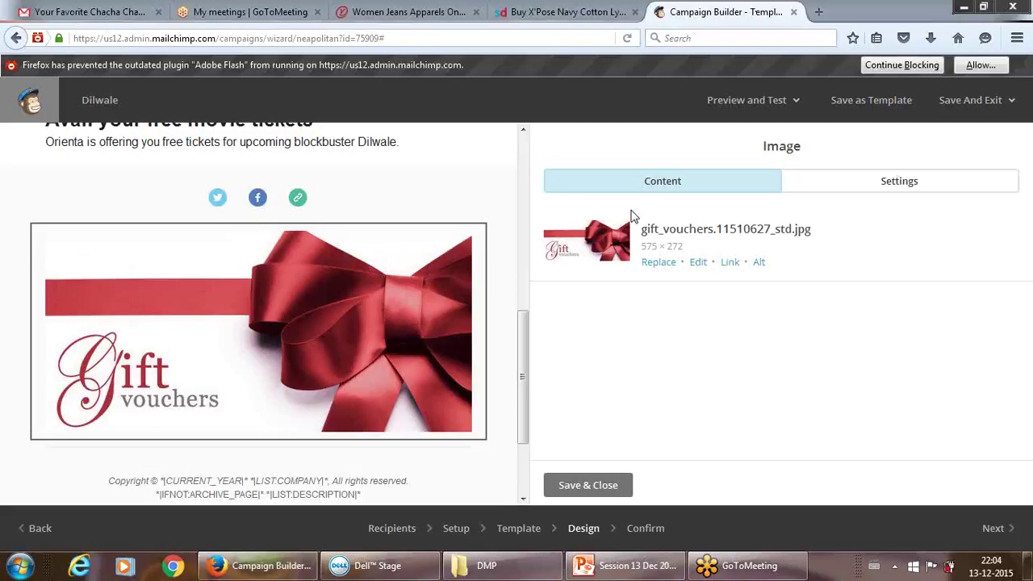
- Open the Insert or Edit Link dialog for the voucher image and start a new Firefox tab
mouse_move(429, 309)
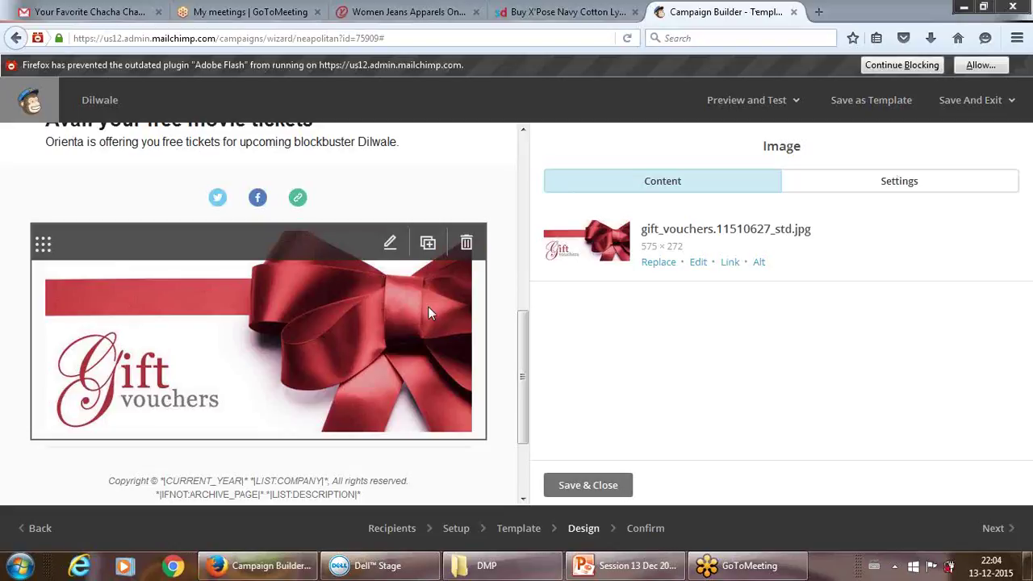
click(730, 263)
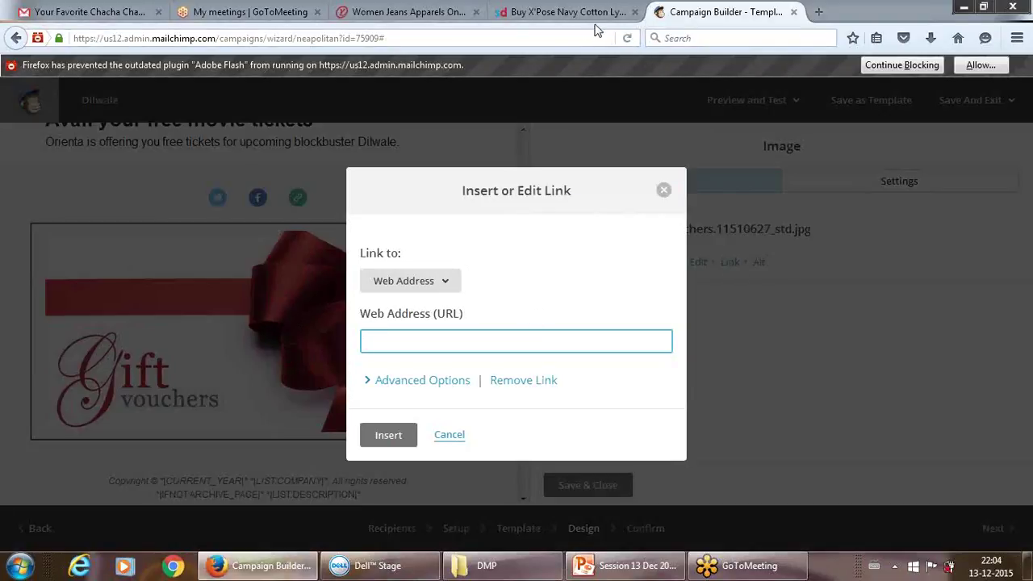
click(751, 4)
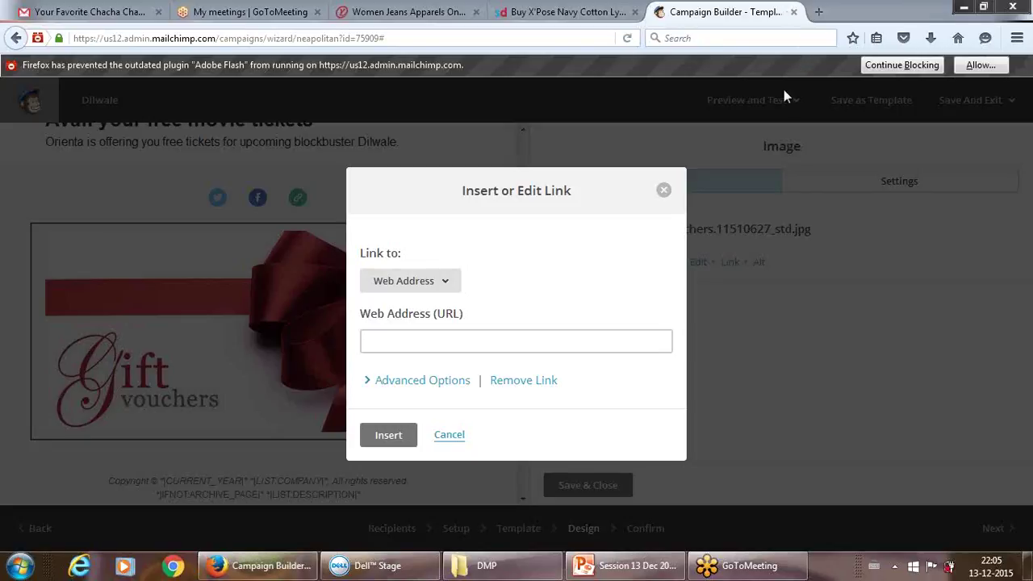
click(818, 12)
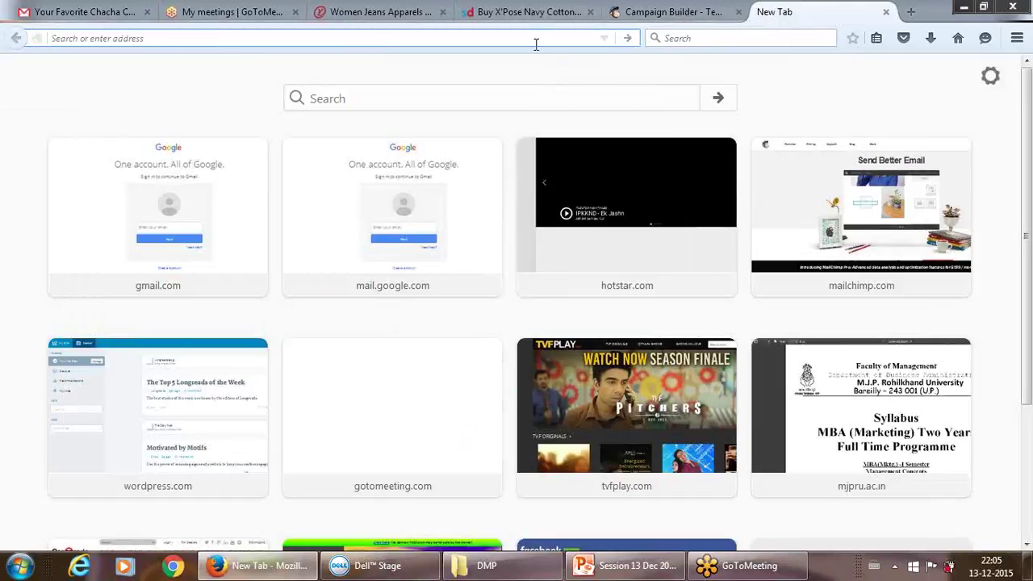
- Load the Orienta Cine website at orientacine.com in the new tab
text(o)
text(rie)
key(BackSpace)
text(entacine.com/)
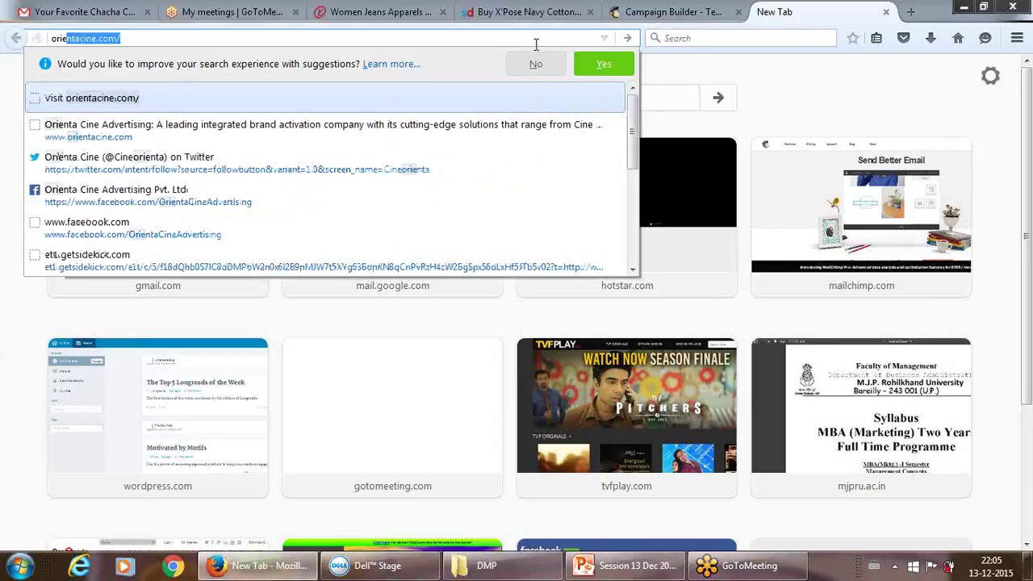
key(Return)
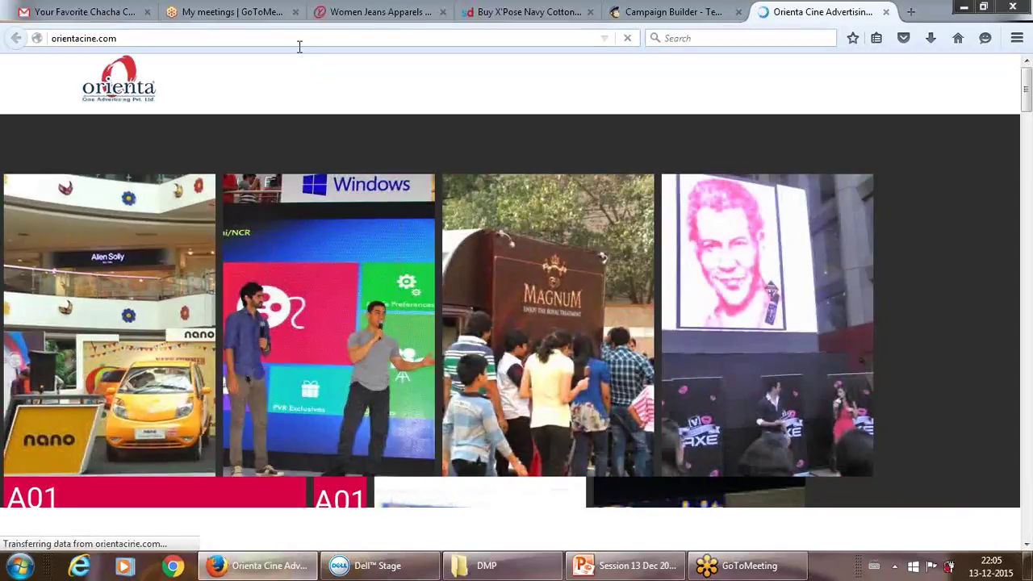
- Copy the orientacine.com address and return to the MailChimp campaign builder
click(300, 42)
key(ctrl+c)
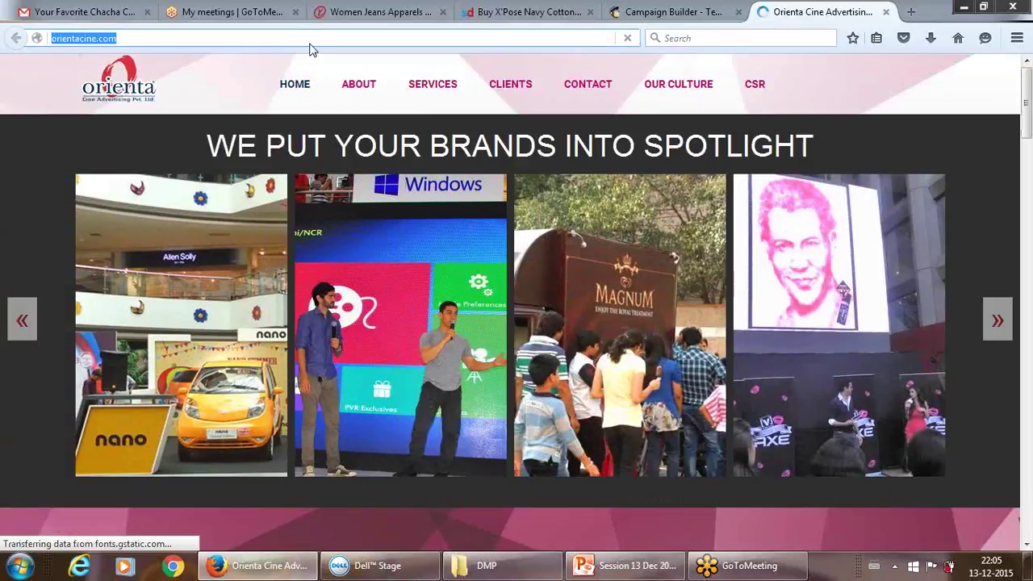
mouse_move(657, 552)
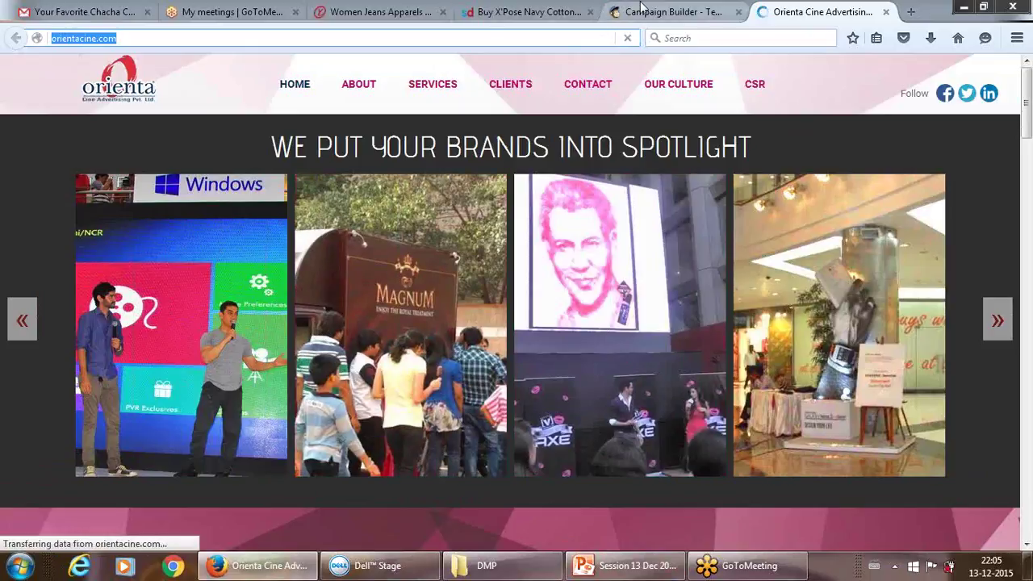
click(645, 10)
click(403, 342)
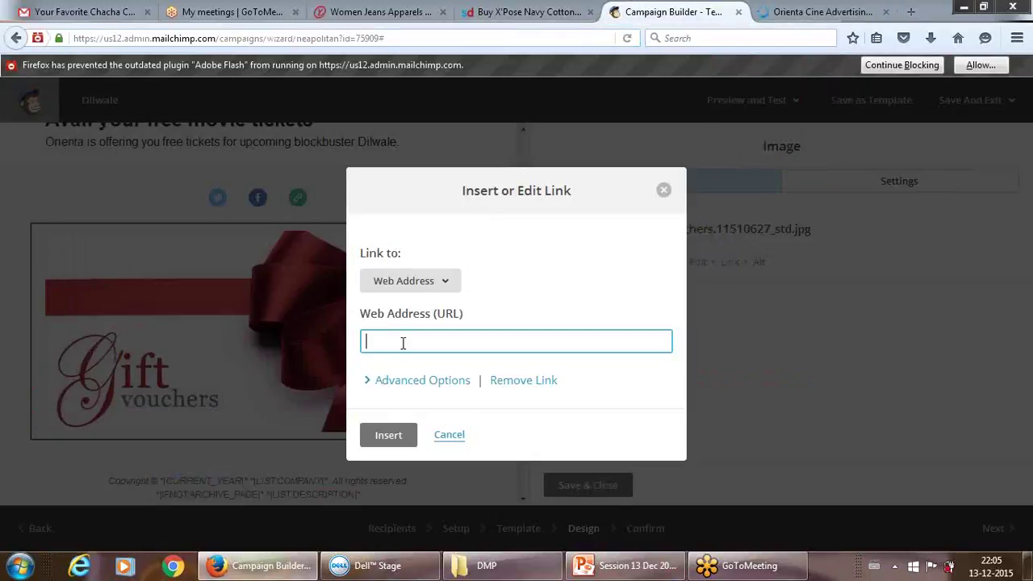
key(ctrl+v)
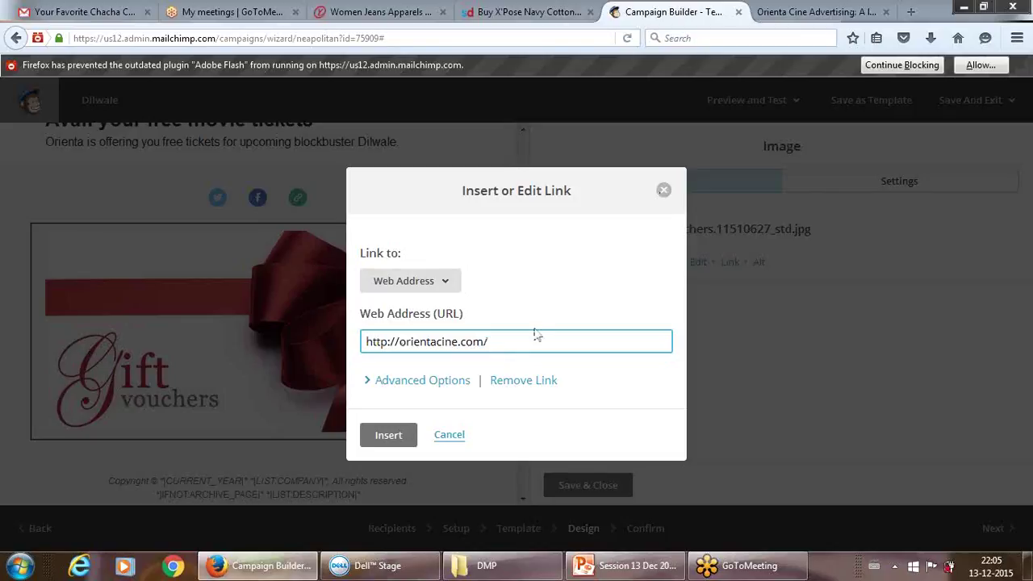
click(389, 434)
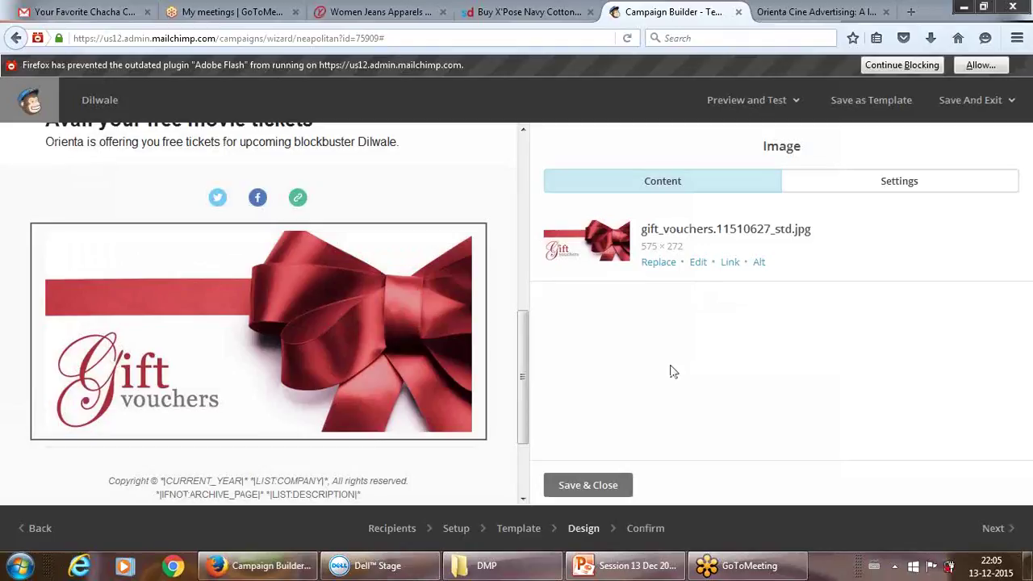
- Save the image block, review the email preview, and advance to the Confirm step
click(588, 485)
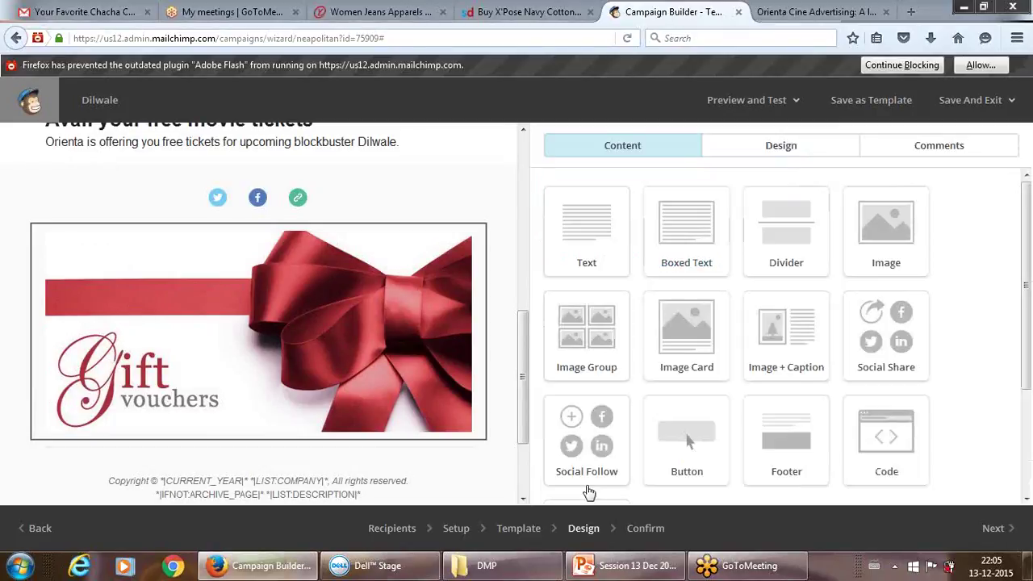
drag(525, 341, 513, 396)
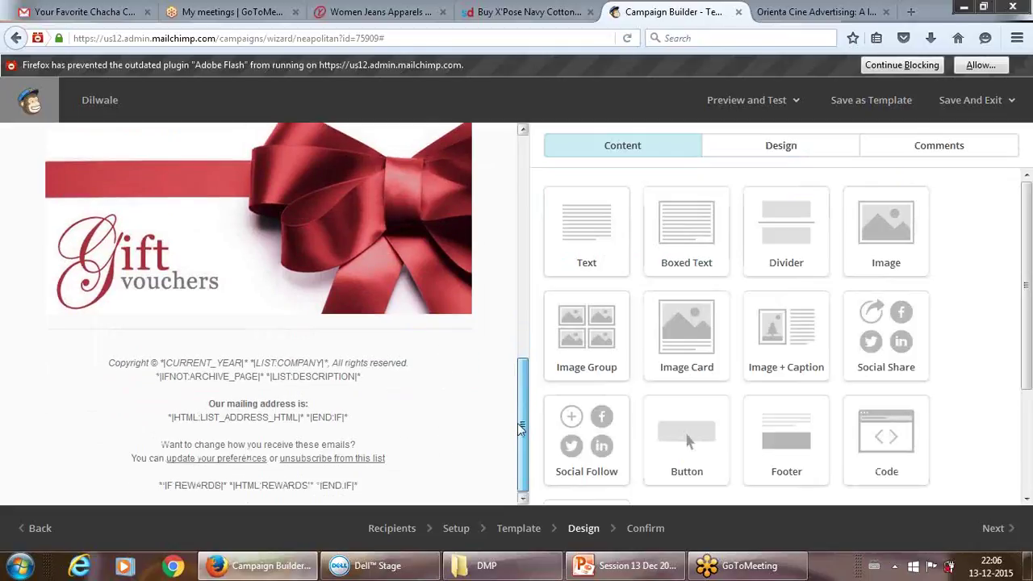
drag(520, 427, 526, 172)
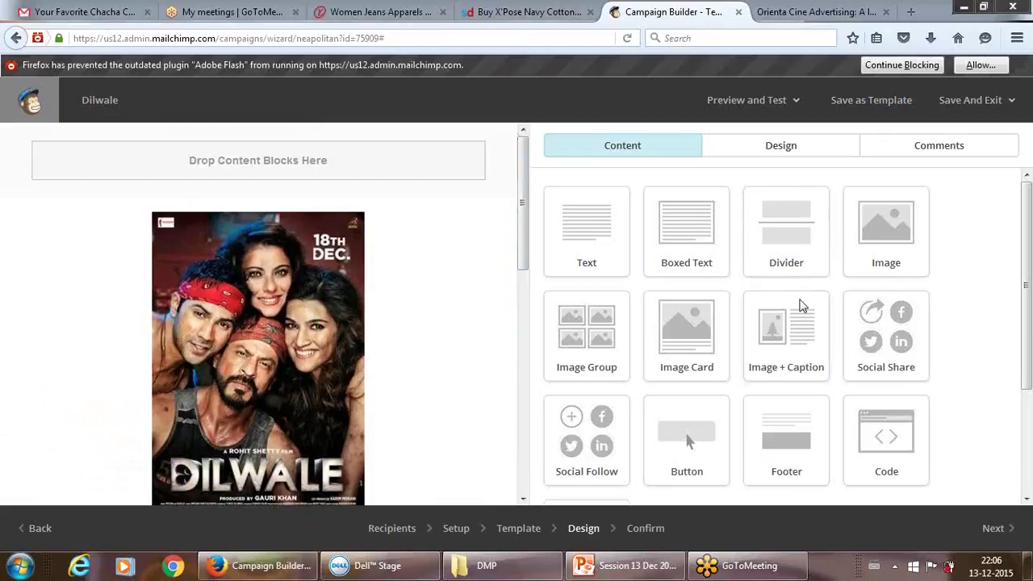
click(995, 531)
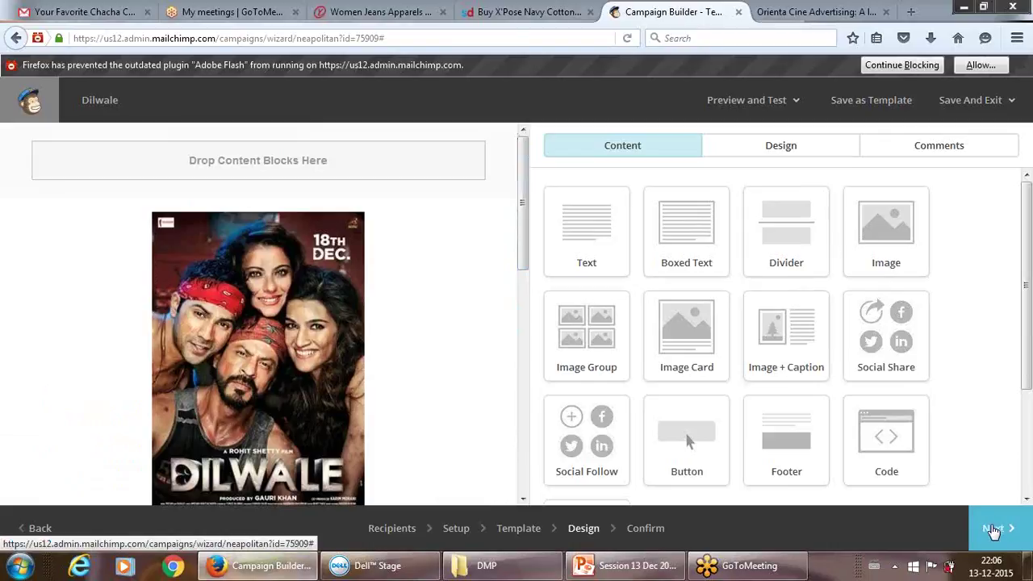